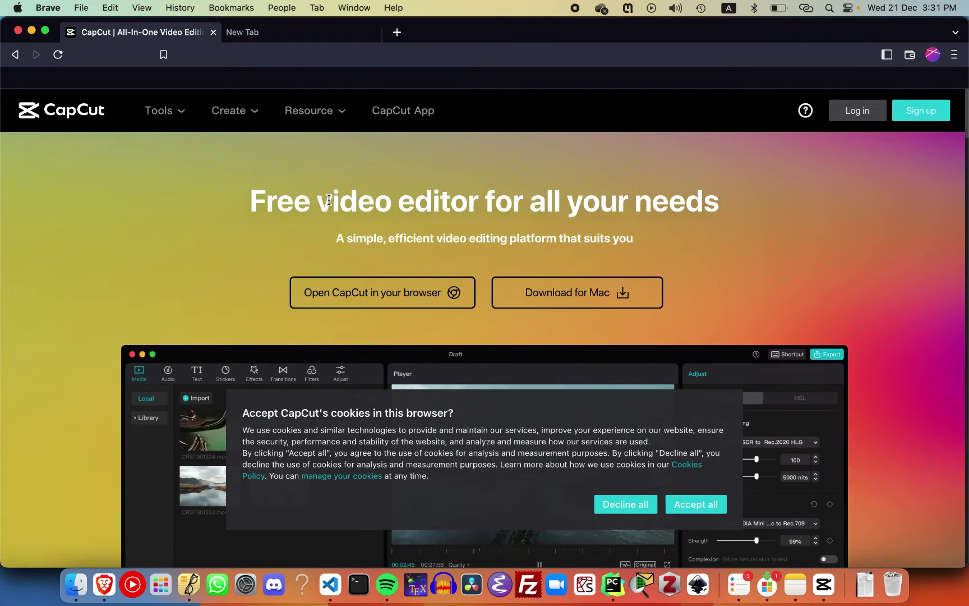
Launch CapCut and start a new editing project
{"action": "triple_click", "coordinate": [330, 200]}
{"action": "left_click", "coordinate": [506, 273]}
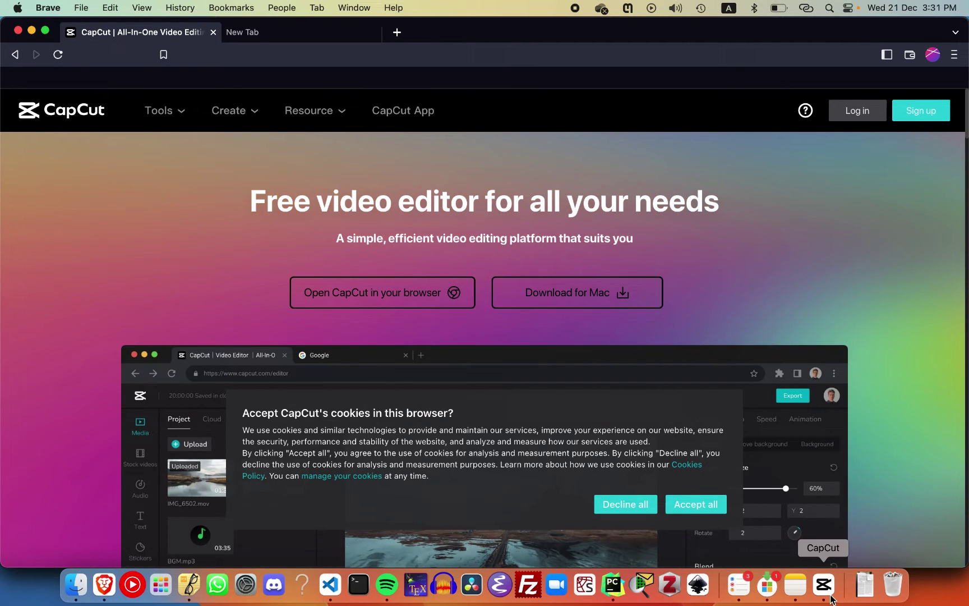
{"action": "left_click", "coordinate": [824, 586]}
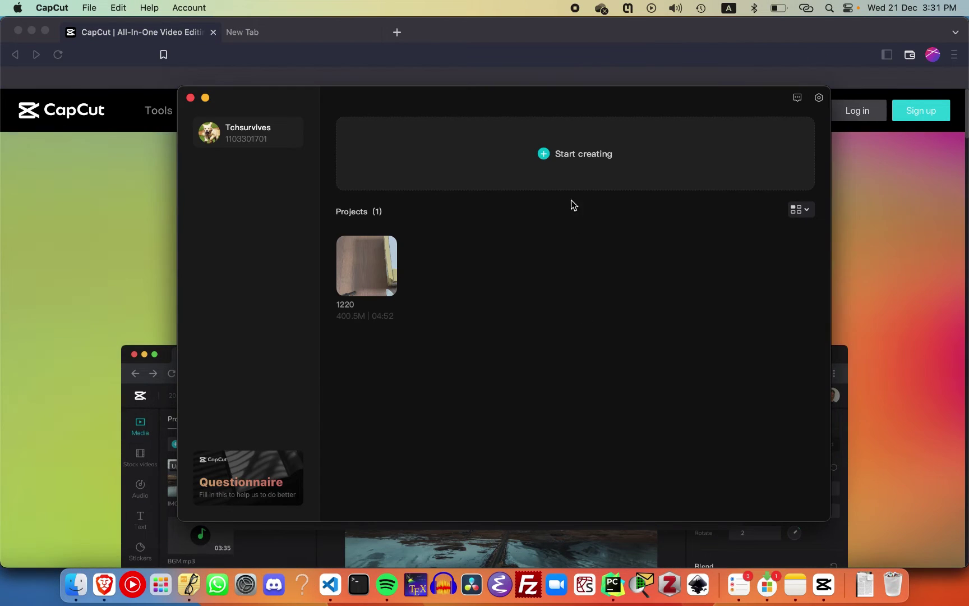
{"action": "left_click", "coordinate": [564, 154]}
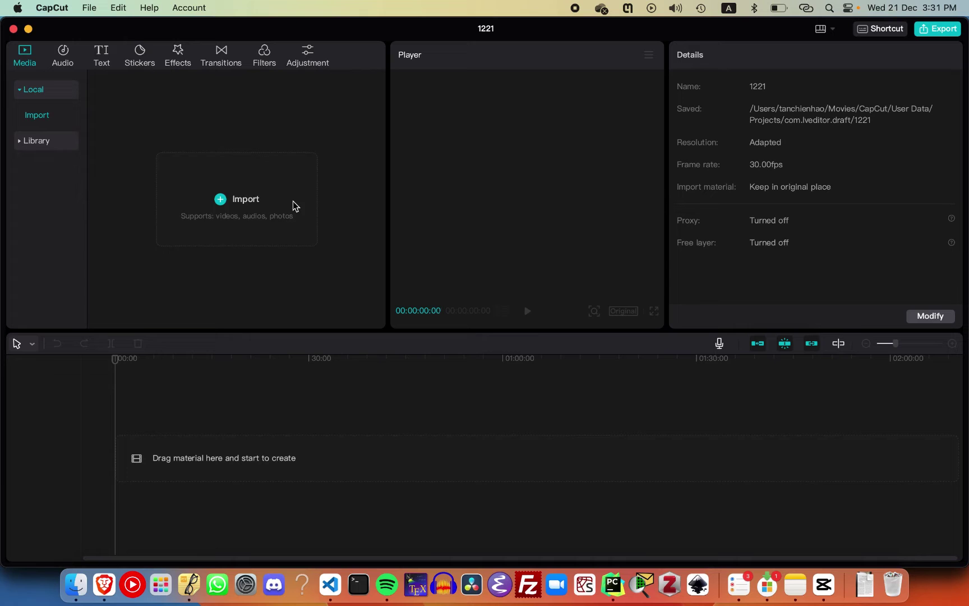
Import WhatsApp Video 2019-12-30 at 22.10.35.mp4 from Finder into the media panel and preview it
{"action": "left_click", "coordinate": [76, 584]}
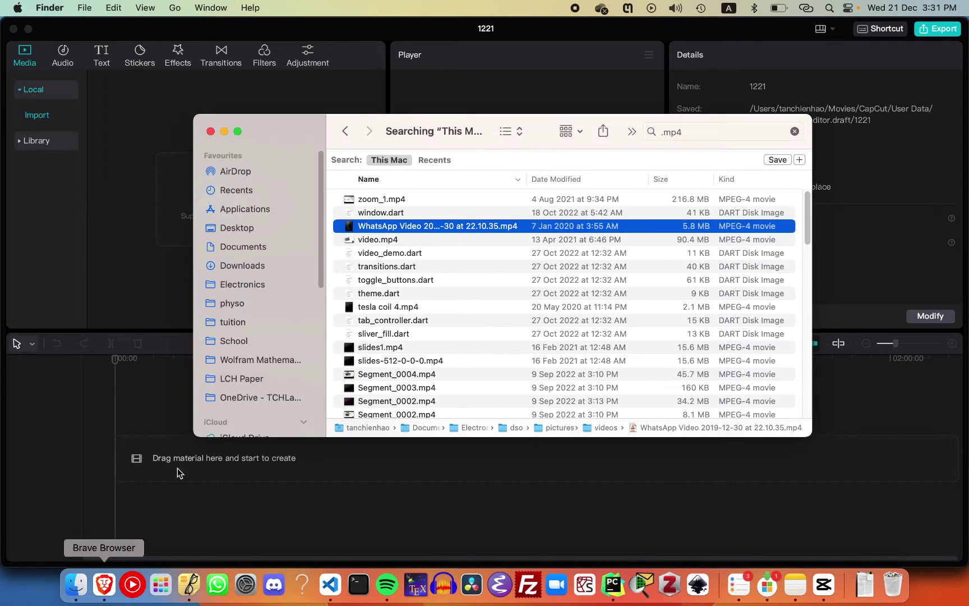
{"action": "left_click_drag", "start_coordinate": [468, 227], "coordinate": [152, 186]}
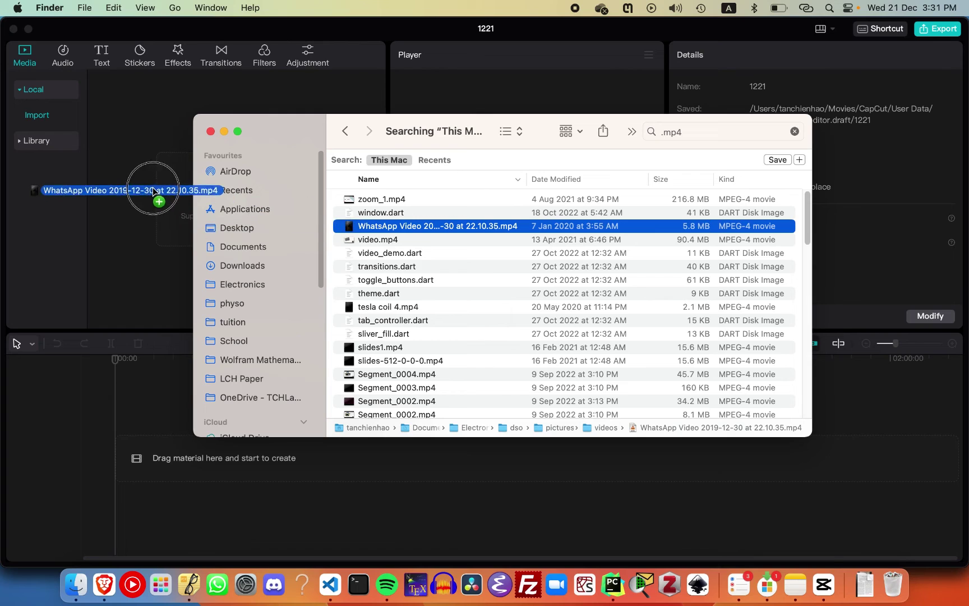
{"action": "left_click", "coordinate": [145, 261]}
{"action": "left_click", "coordinate": [138, 164]}
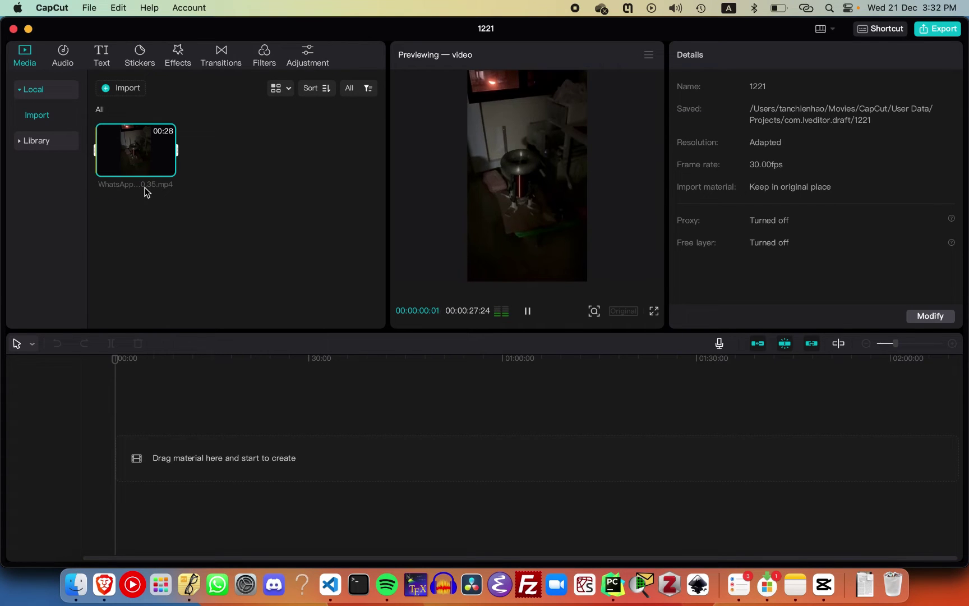
{"action": "key", "text": "space"}
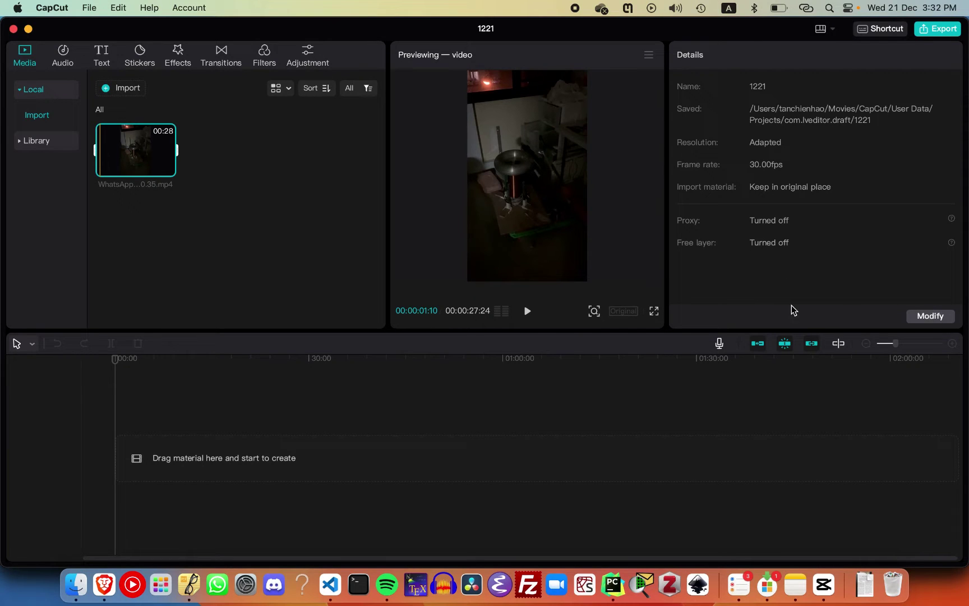
Put the WhatsApp clip on the timeline and play it briefly
{"action": "left_click_drag", "start_coordinate": [115, 156], "coordinate": [174, 449]}
{"action": "key", "text": "space"}
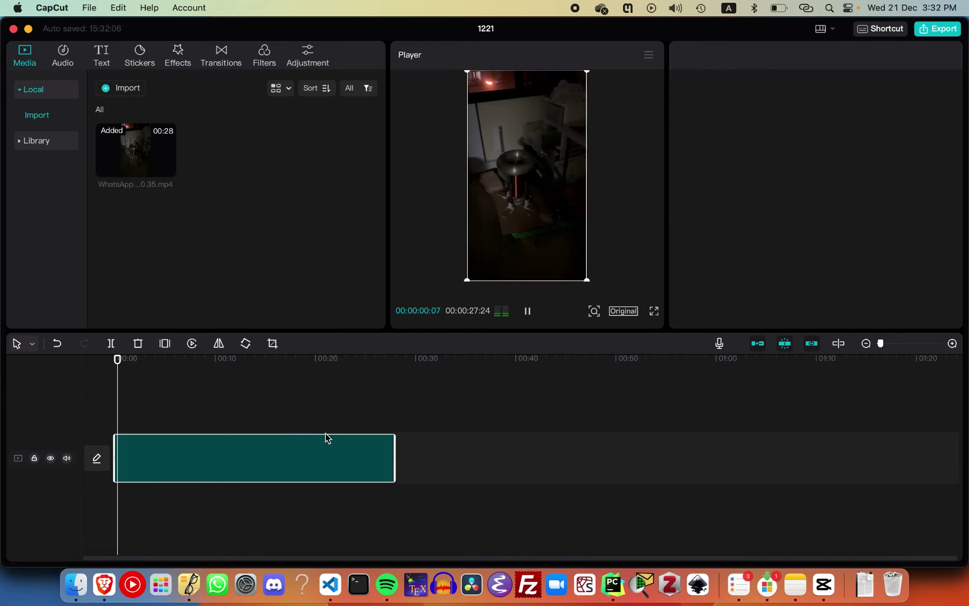
{"action": "key", "text": "space"}
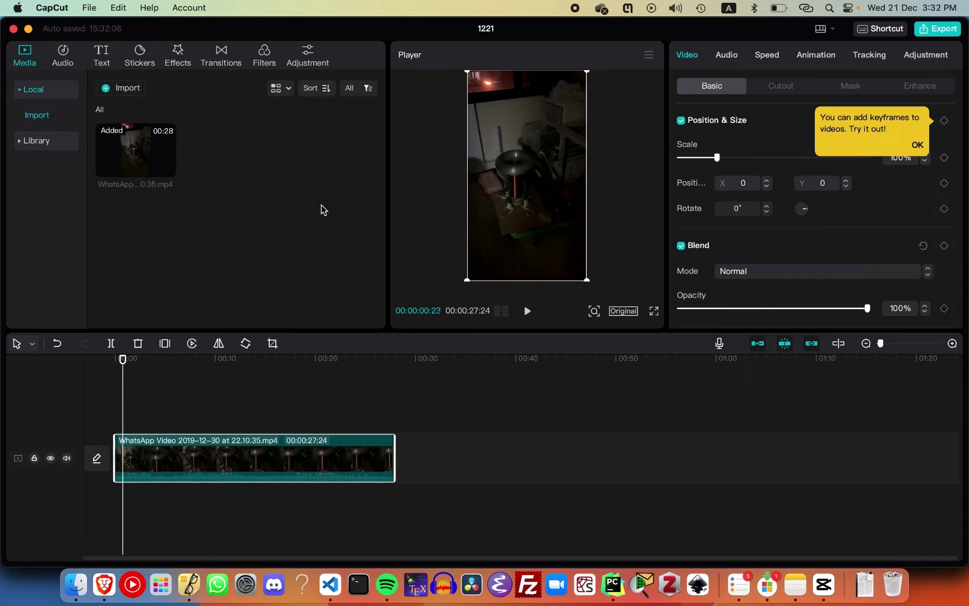
Deselect the clip so the Details panel for project 1221 shows
{"action": "left_click", "coordinate": [89, 8]}
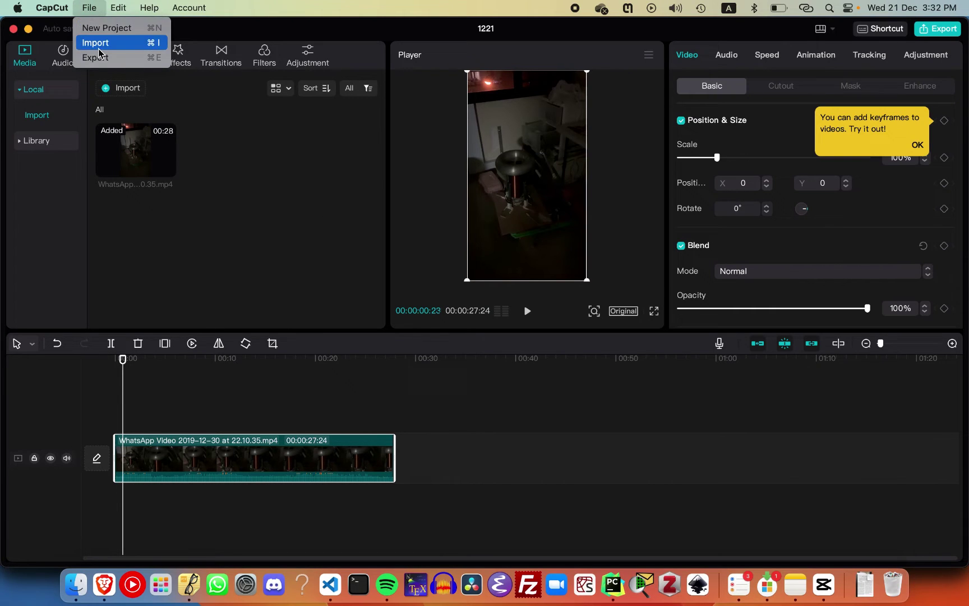
{"action": "left_click", "coordinate": [244, 177]}
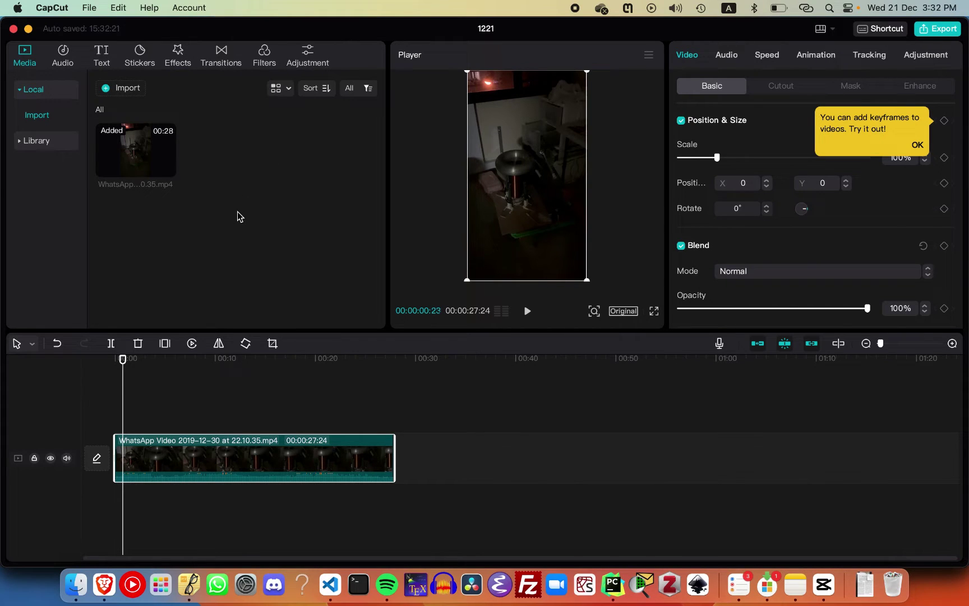
{"action": "left_click", "coordinate": [582, 392]}
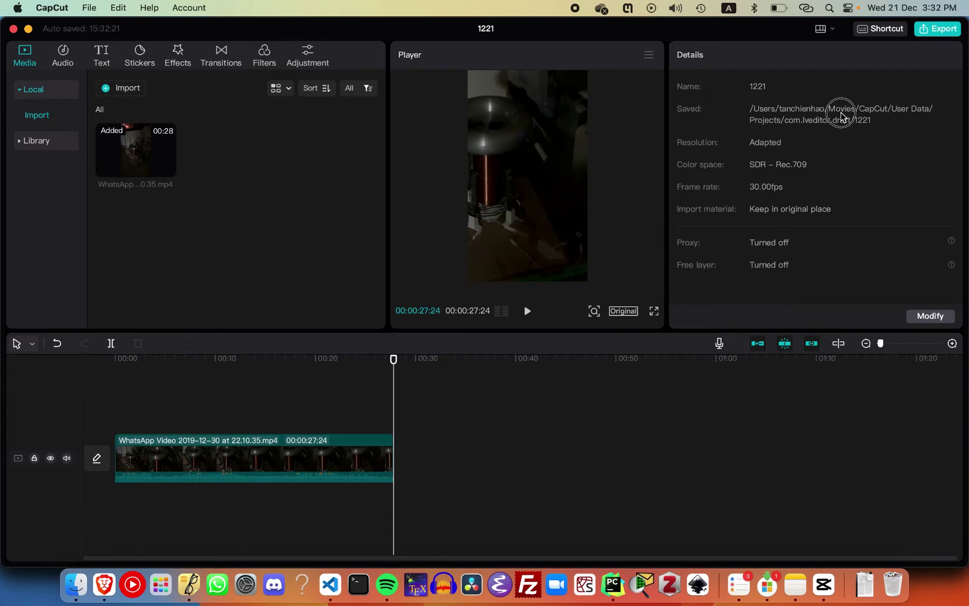
{"action": "mouse_move", "coordinate": [756, 115]}
{"action": "left_mouse_down"}
{"action": "mouse_move", "coordinate": [840, 130]}
{"action": "mouse_move", "coordinate": [872, 123]}
{"action": "mouse_move", "coordinate": [773, 119]}
{"action": "mouse_move", "coordinate": [766, 133]}
{"action": "left_mouse_up"}
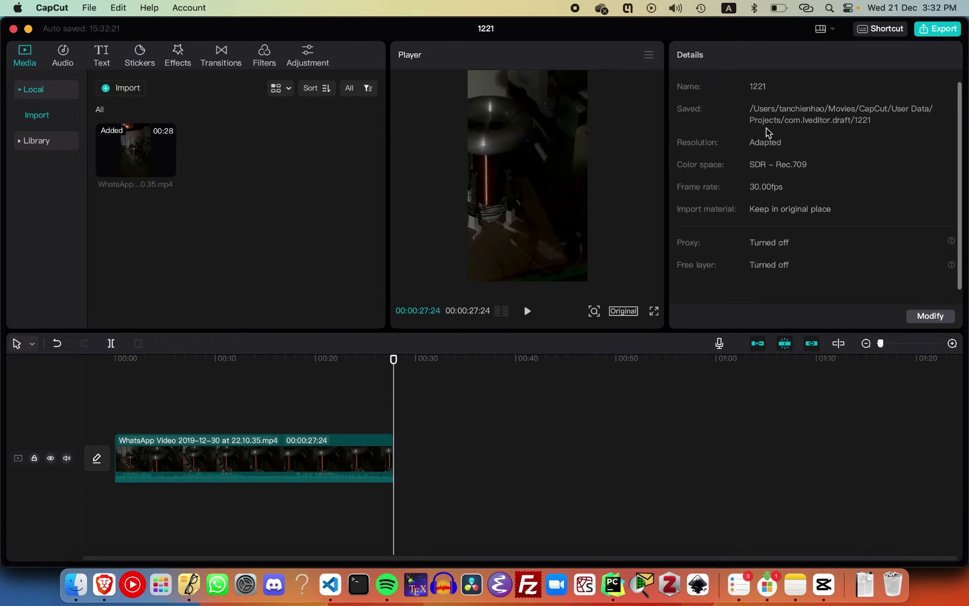
Bring Finder forward and jump to the Movies folder with Go to Folder
{"action": "left_click", "coordinate": [87, 598]}
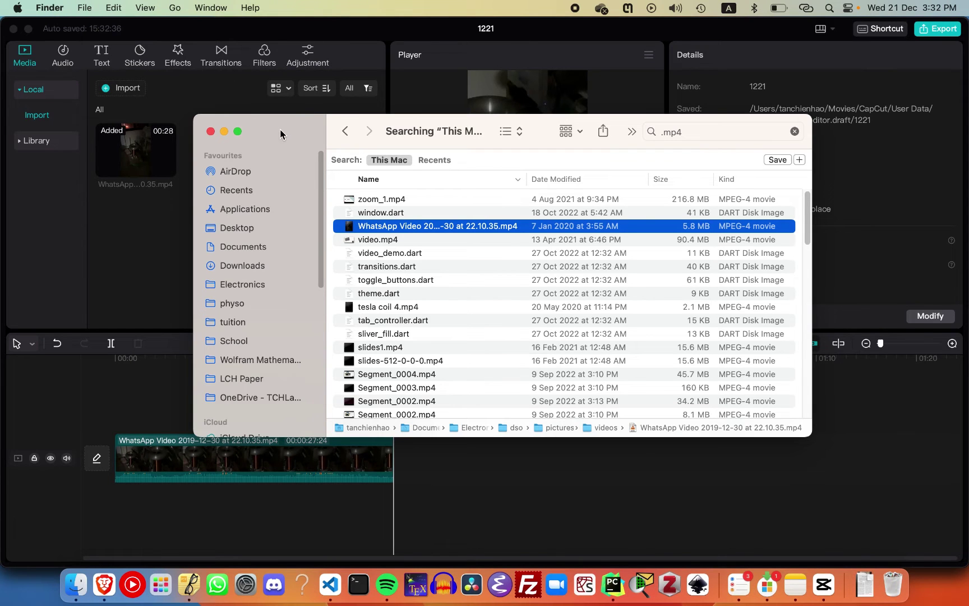
{"action": "left_click_drag", "start_coordinate": [281, 133], "coordinate": [280, 211]}
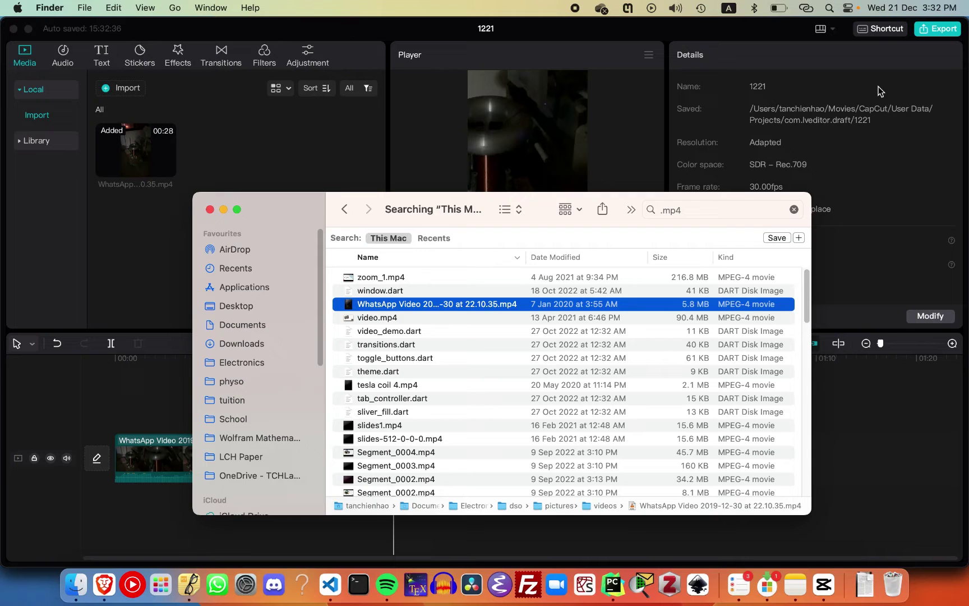
{"action": "left_click", "coordinate": [175, 8]}
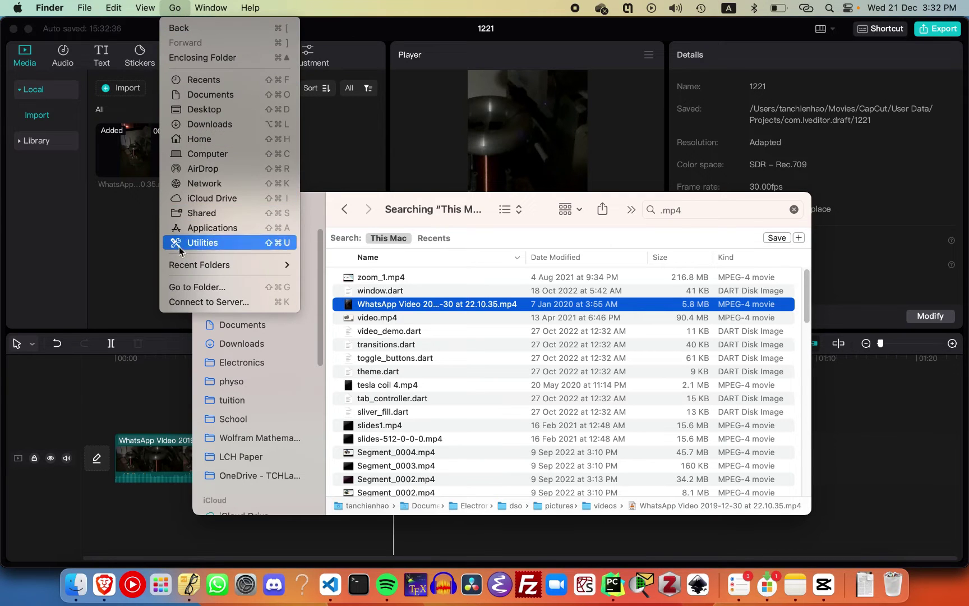
{"action": "left_click", "coordinate": [194, 287]}
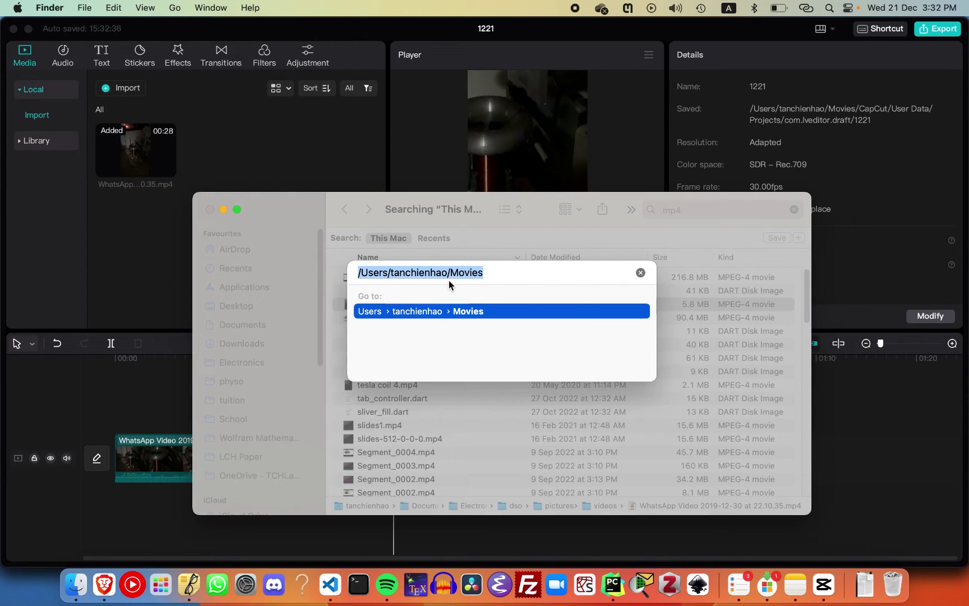
{"action": "key", "text": "Return"}
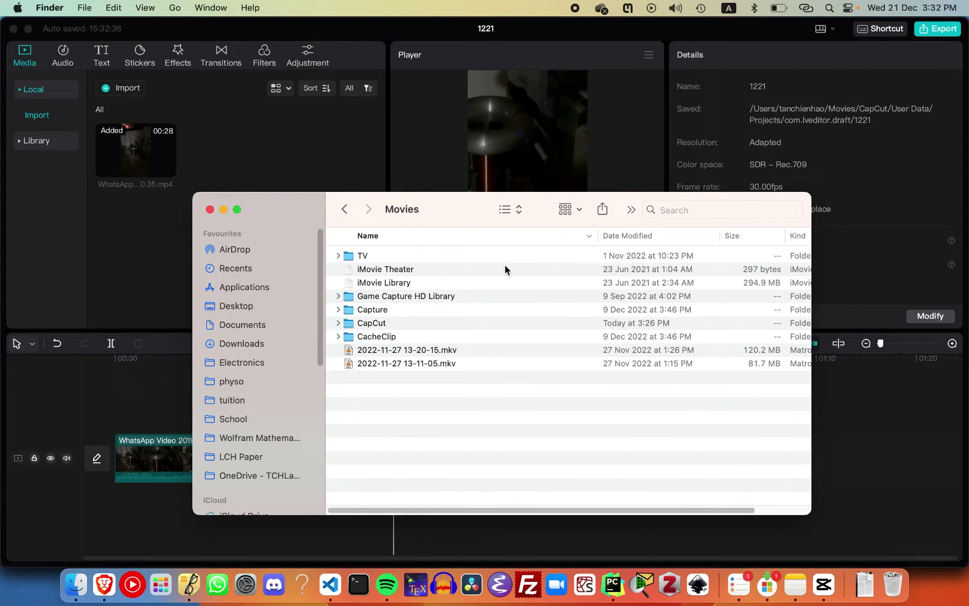
Go through CapCut > User Data > Projects > com.lveditor.draft and open the 1221 folder
{"action": "double_click", "coordinate": [407, 323]}
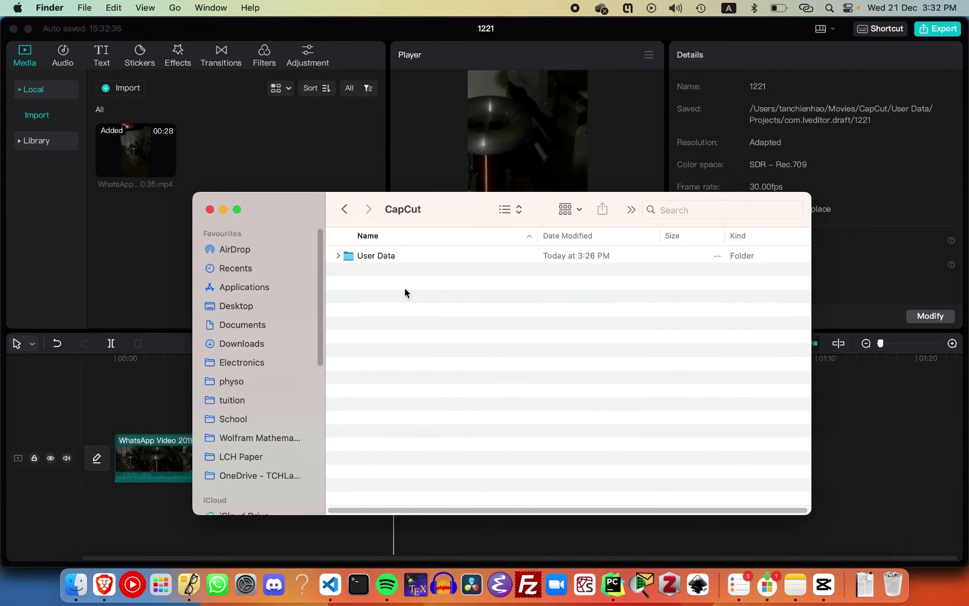
{"action": "double_click", "coordinate": [397, 256]}
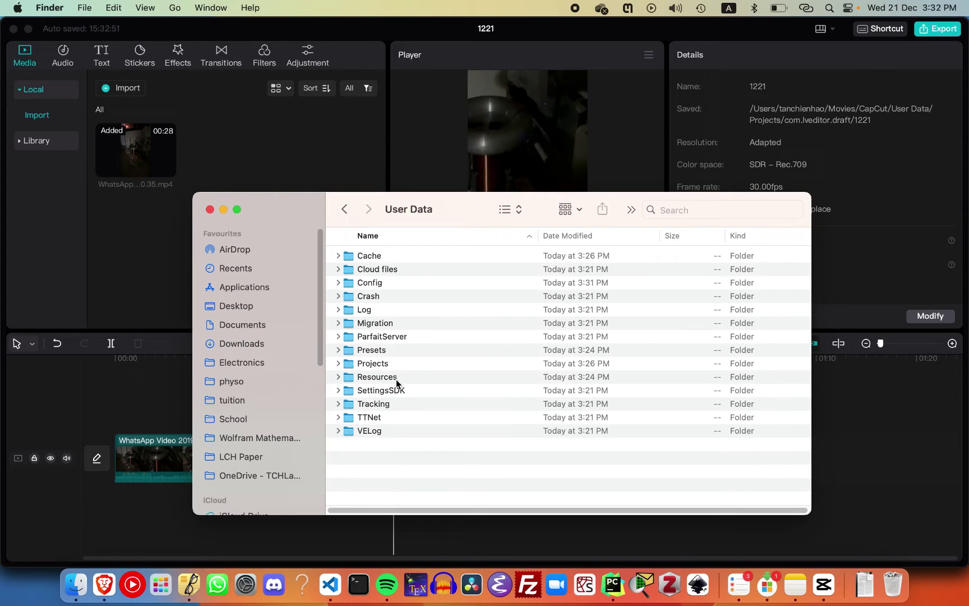
{"action": "double_click", "coordinate": [373, 363]}
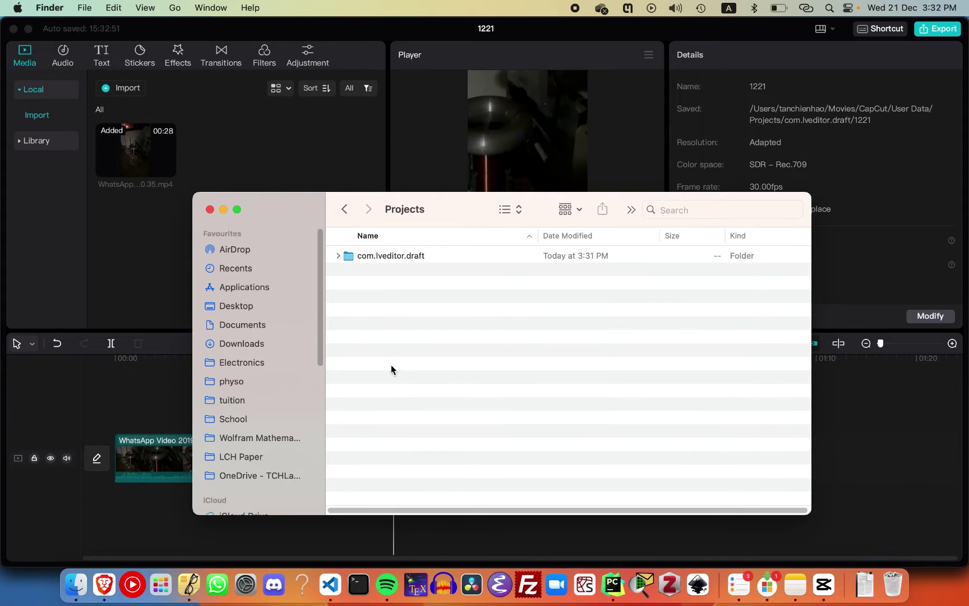
{"action": "double_click", "coordinate": [434, 258]}
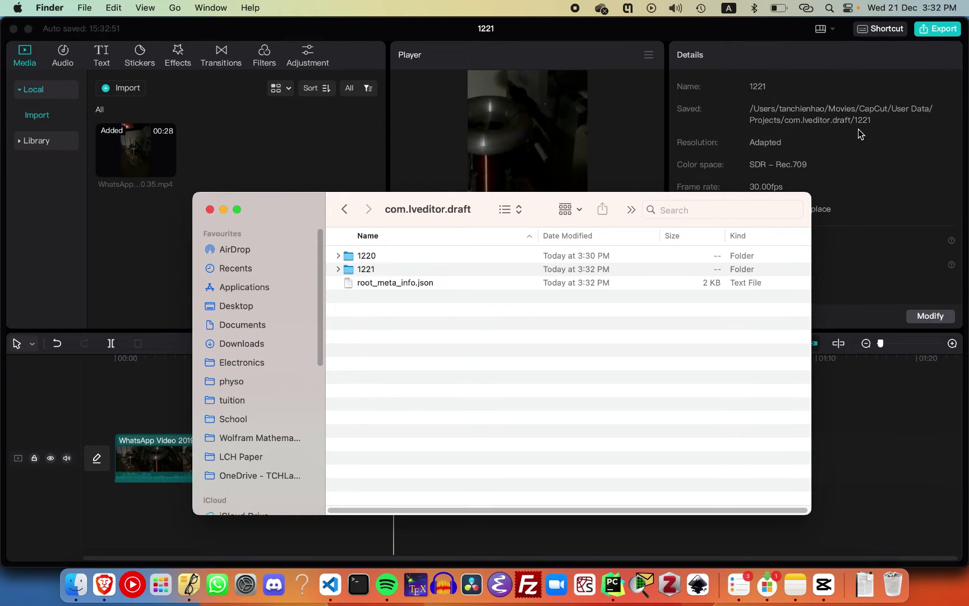
{"action": "left_click", "coordinate": [428, 270]}
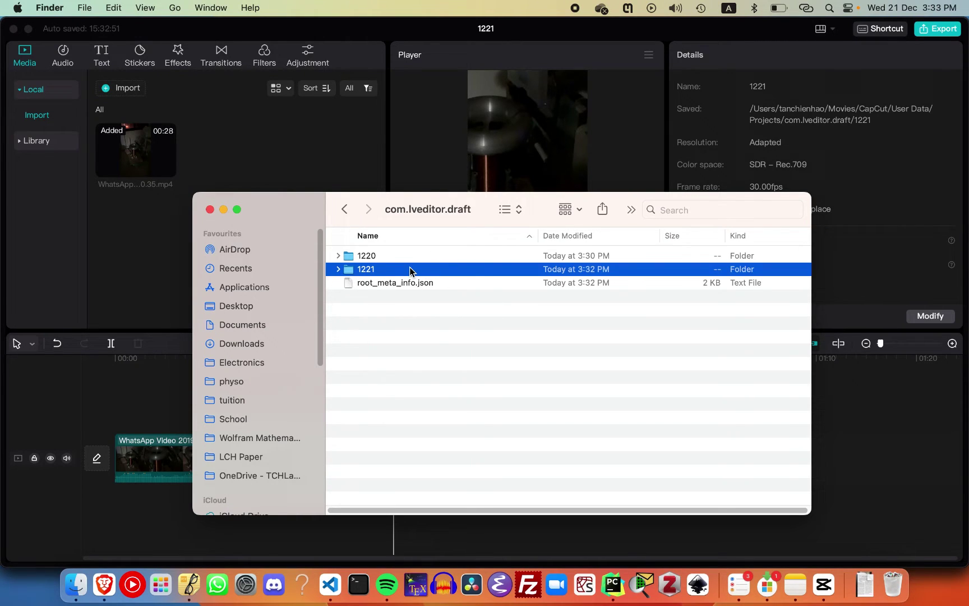
{"action": "right_click", "coordinate": [406, 273]}
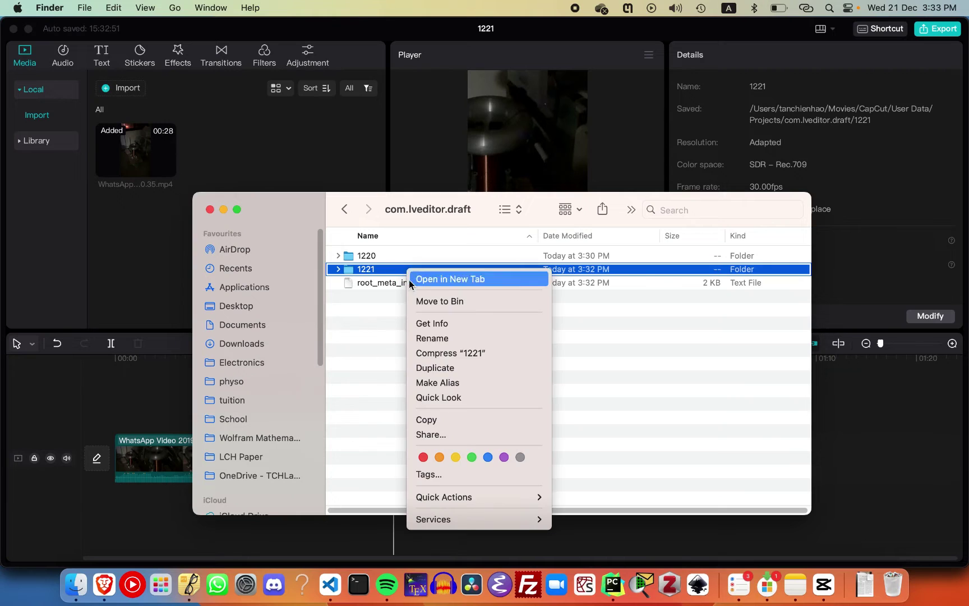
{"action": "left_click", "coordinate": [380, 400]}
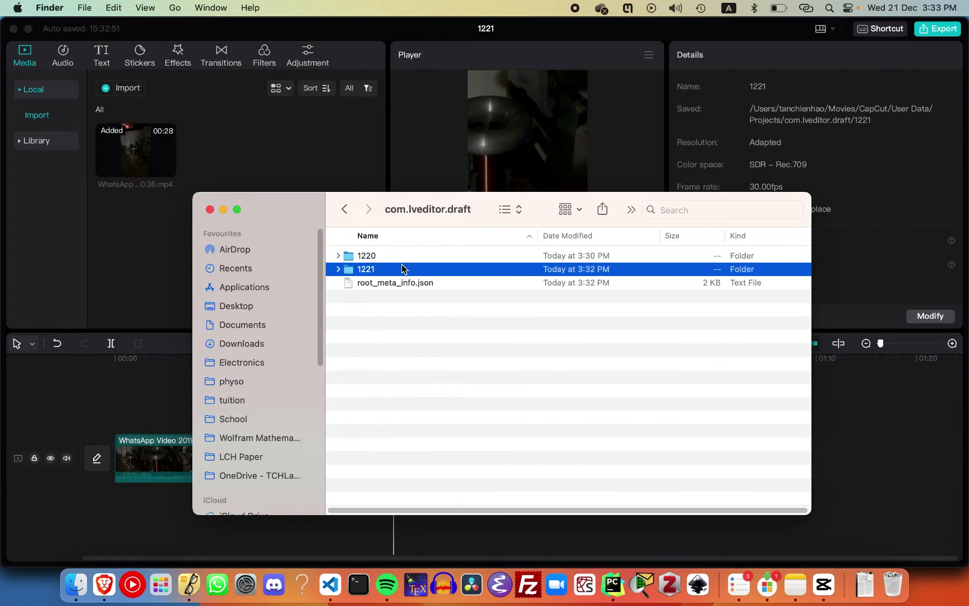
{"action": "double_click", "coordinate": [401, 270]}
Look inside the Resources, videoAlg and matting subfolders, then return to the CapCut editor
{"action": "double_click", "coordinate": [376, 324]}
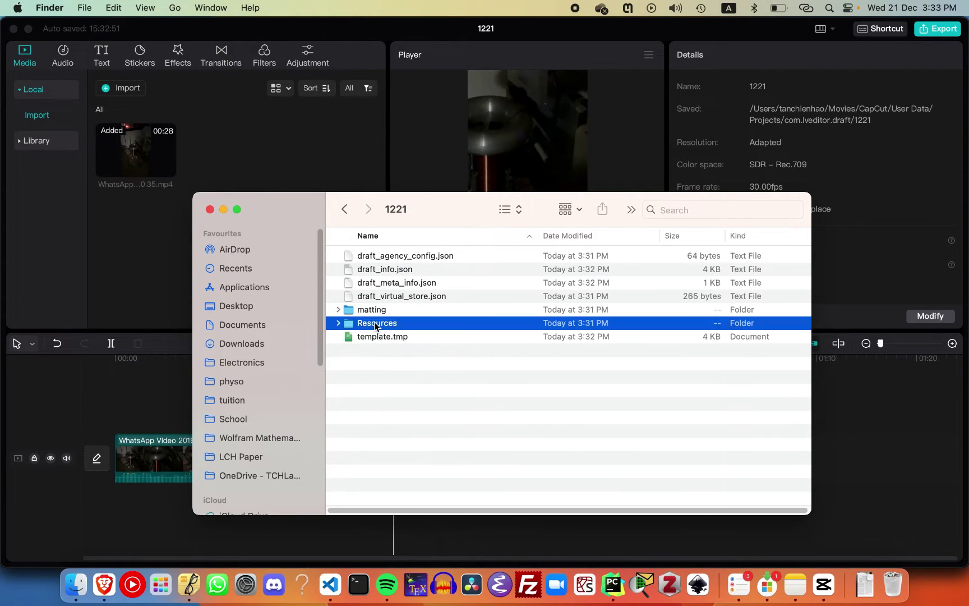
{"action": "double_click", "coordinate": [409, 255]}
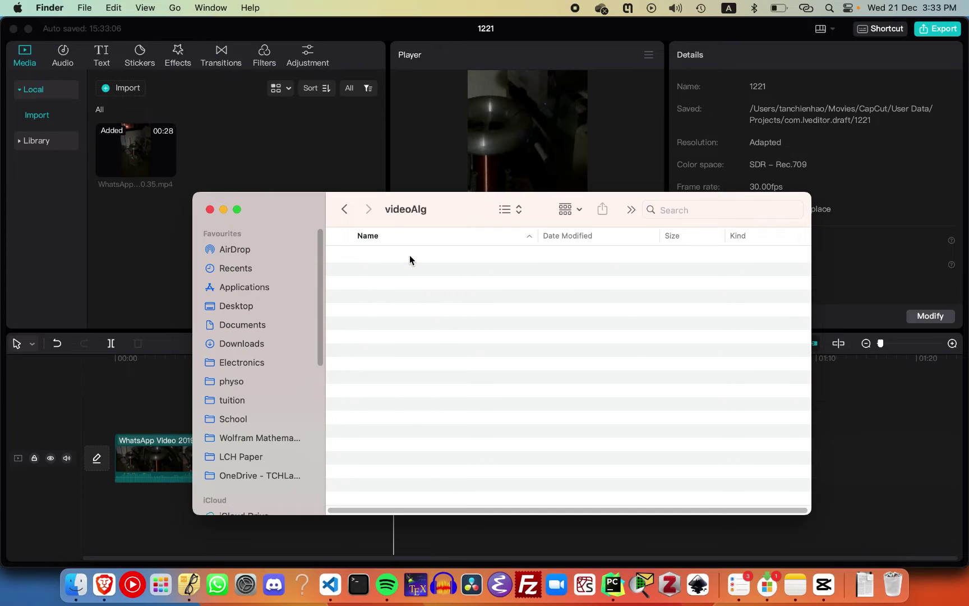
{"action": "left_click", "coordinate": [345, 209]}
{"action": "left_click", "coordinate": [344, 211]}
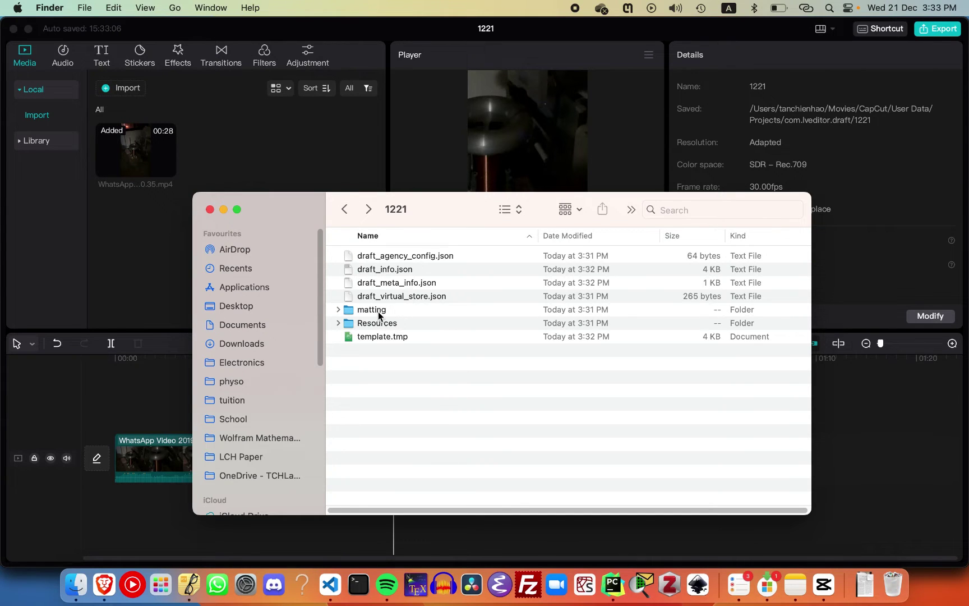
{"action": "double_click", "coordinate": [379, 310]}
{"action": "left_click", "coordinate": [347, 210]}
{"action": "left_click", "coordinate": [443, 323]}
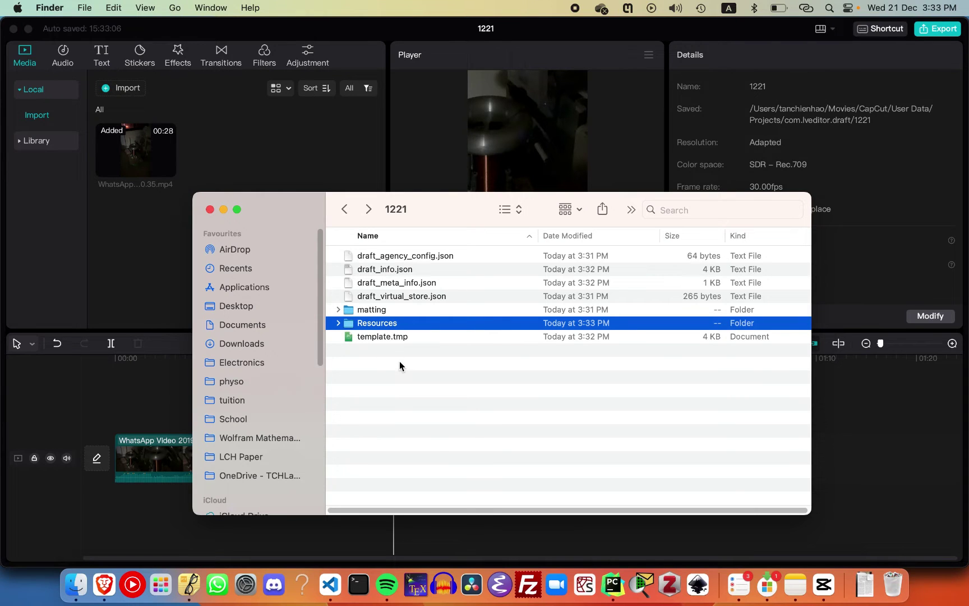
{"action": "left_click", "coordinate": [172, 220]}
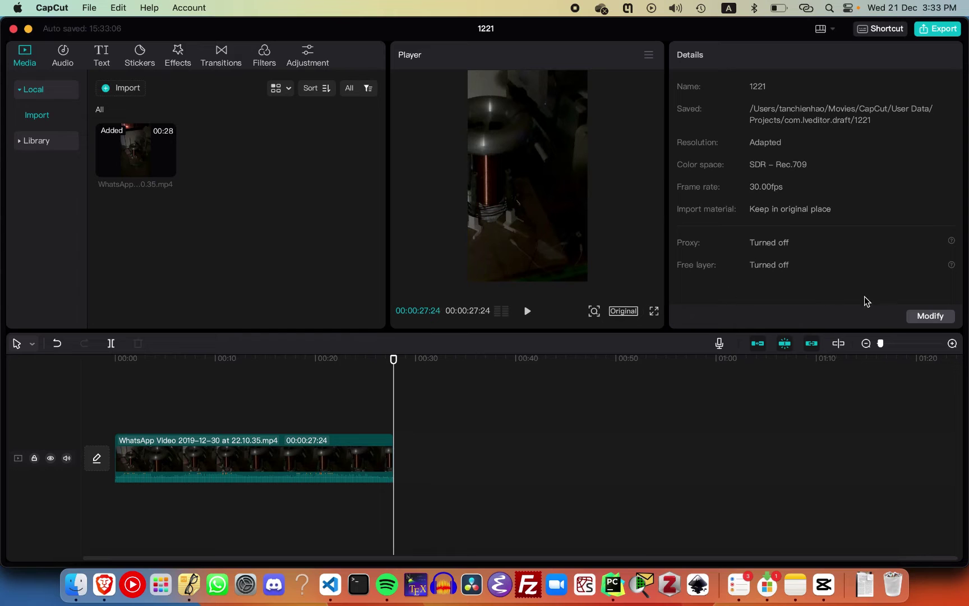
Set project 1221's Import material to Copy to project, save, and switch to Finder
{"action": "left_click", "coordinate": [930, 318]}
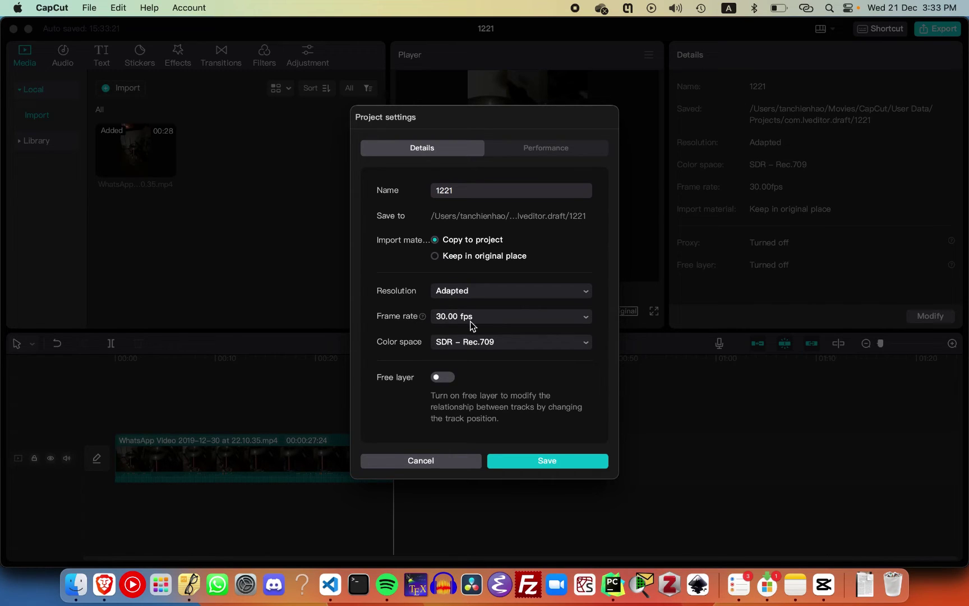
{"action": "left_click", "coordinate": [534, 461]}
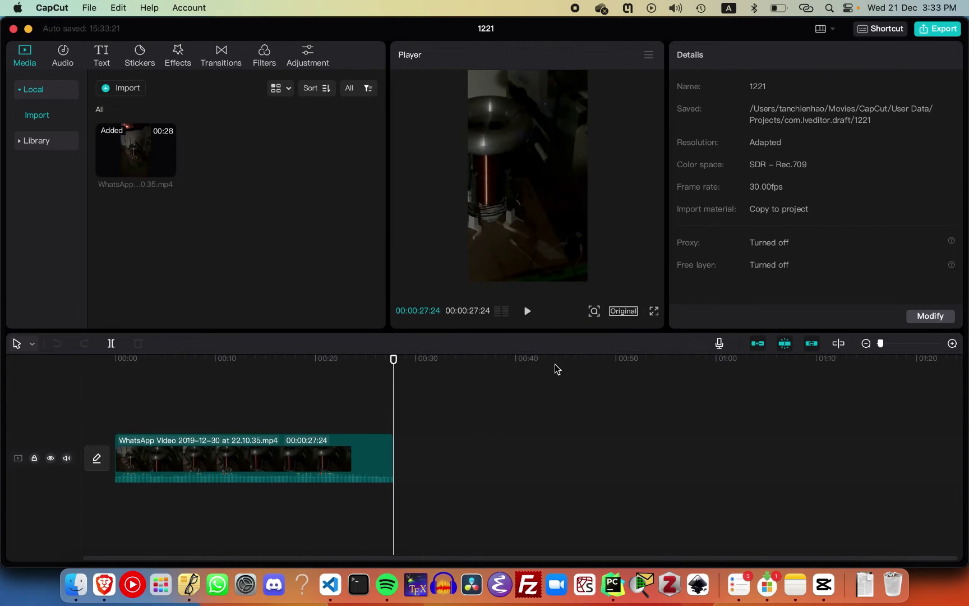
{"action": "key", "text": "super+Tab"}
{"action": "left_click", "coordinate": [445, 397]}
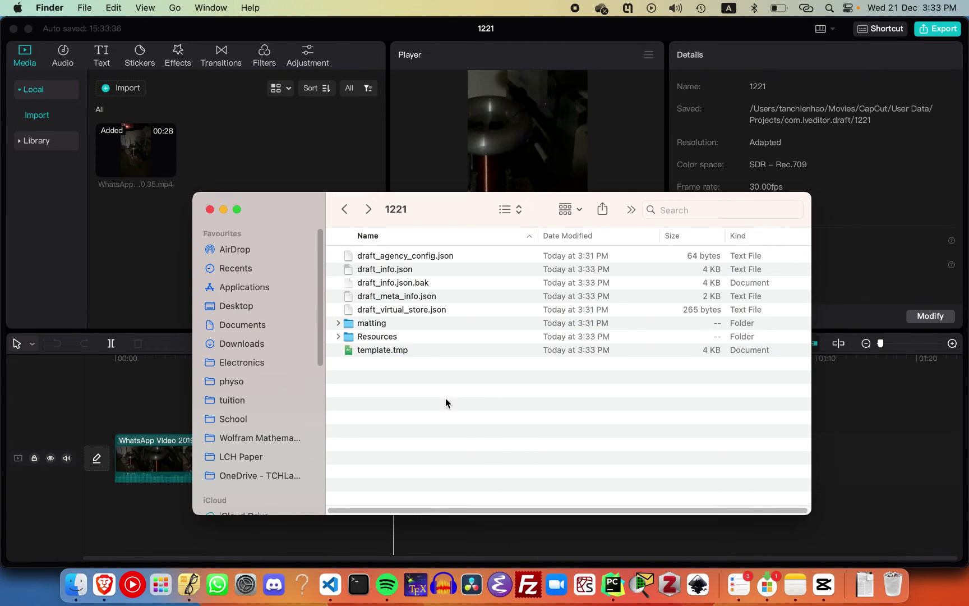
{"action": "left_click", "coordinate": [401, 337]}
{"action": "double_click", "coordinate": [402, 337]}
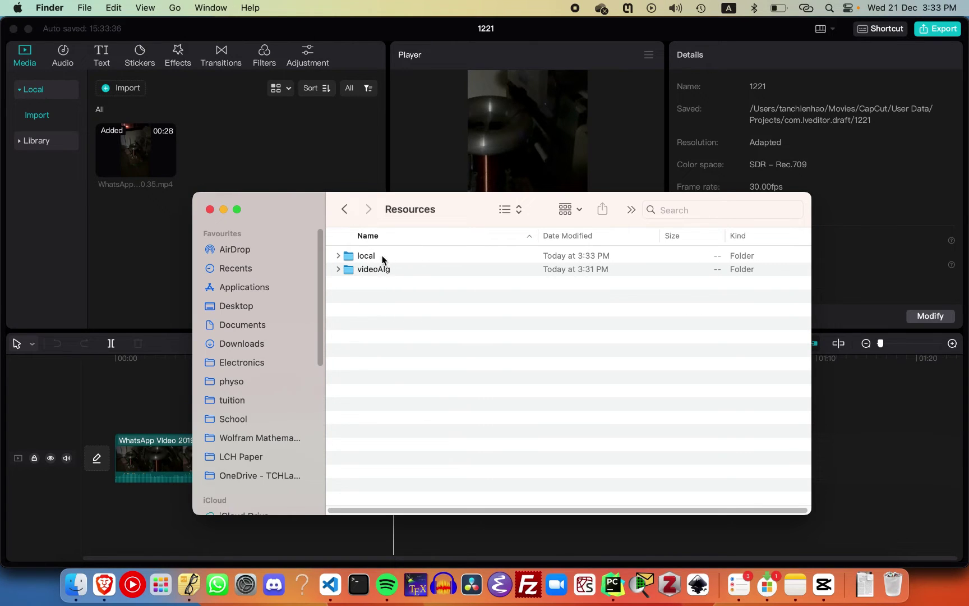
{"action": "left_click", "coordinate": [366, 256]}
{"action": "double_click", "coordinate": [362, 259]}
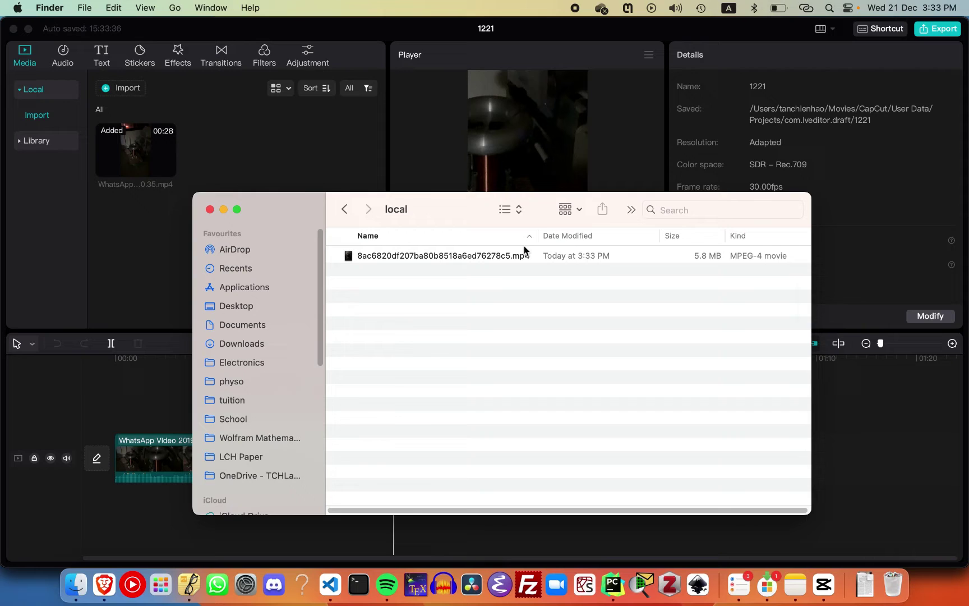
{"action": "left_click", "coordinate": [539, 259]}
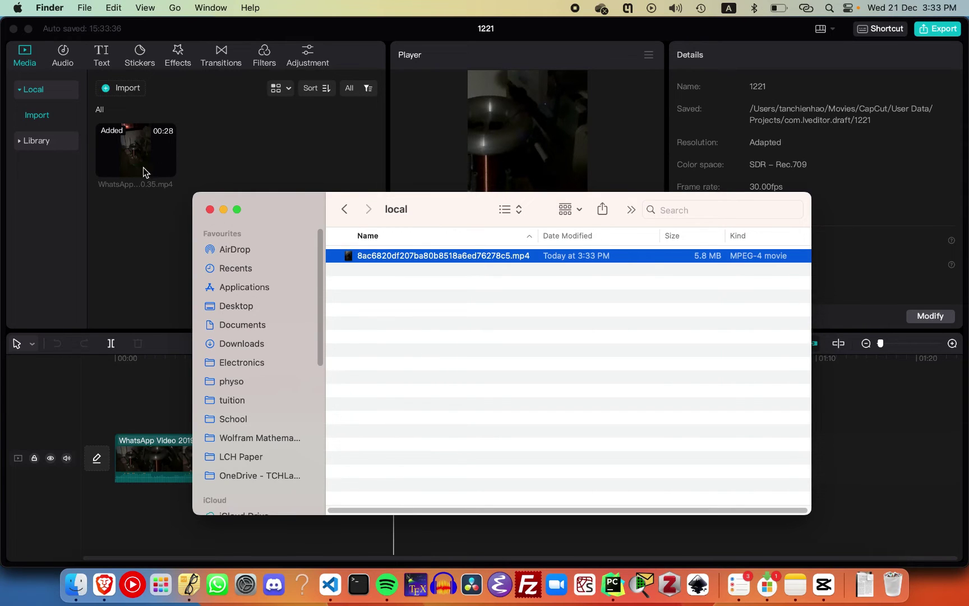
{"action": "double_click", "coordinate": [548, 256]}
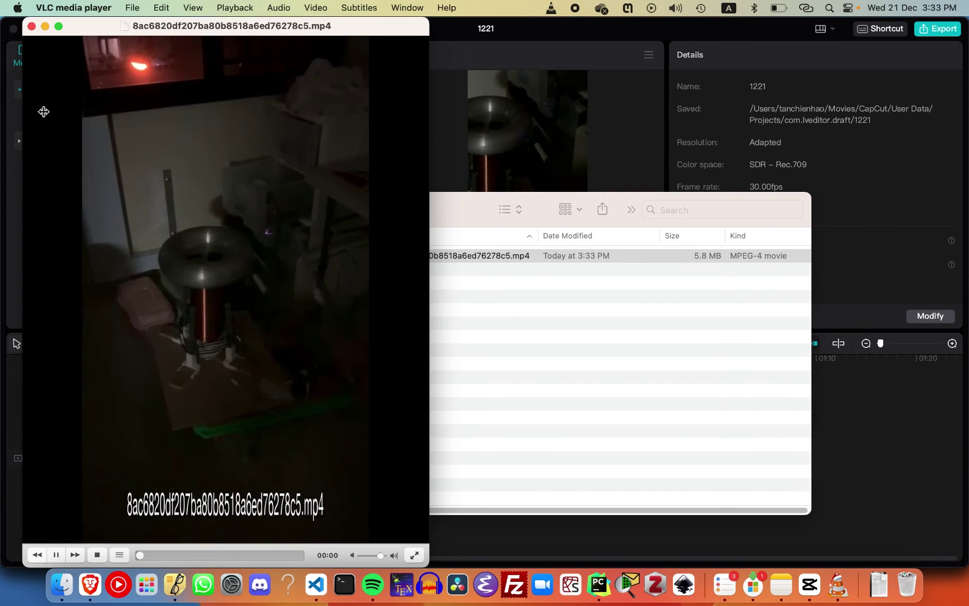
{"action": "left_click", "coordinate": [30, 26]}
{"action": "left_click", "coordinate": [330, 205]}
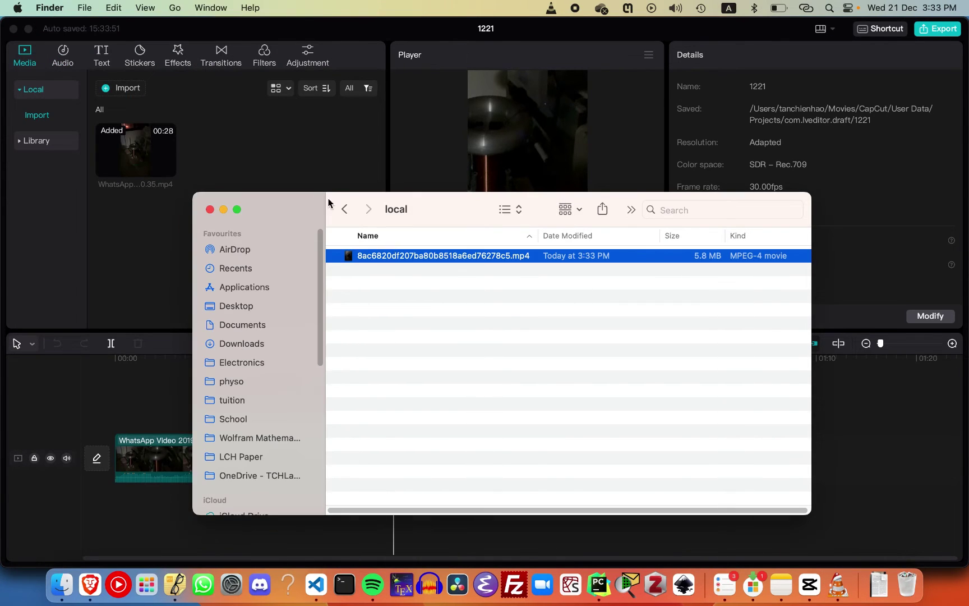
{"action": "left_click", "coordinate": [346, 211]}
Go up to com.lveditor.draft and copy the 1221 project folder
{"action": "left_click", "coordinate": [351, 215]}
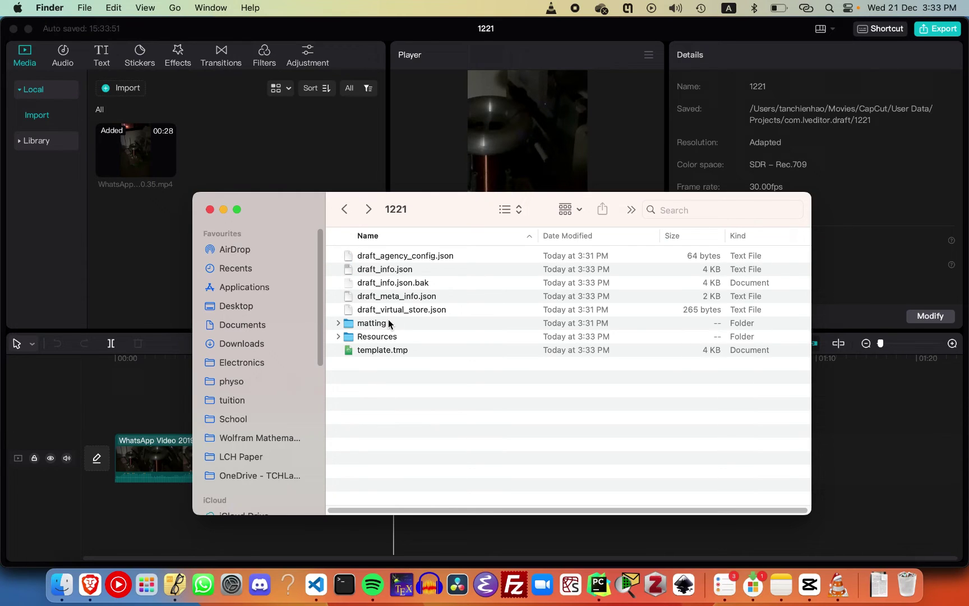
{"action": "left_click", "coordinate": [345, 213]}
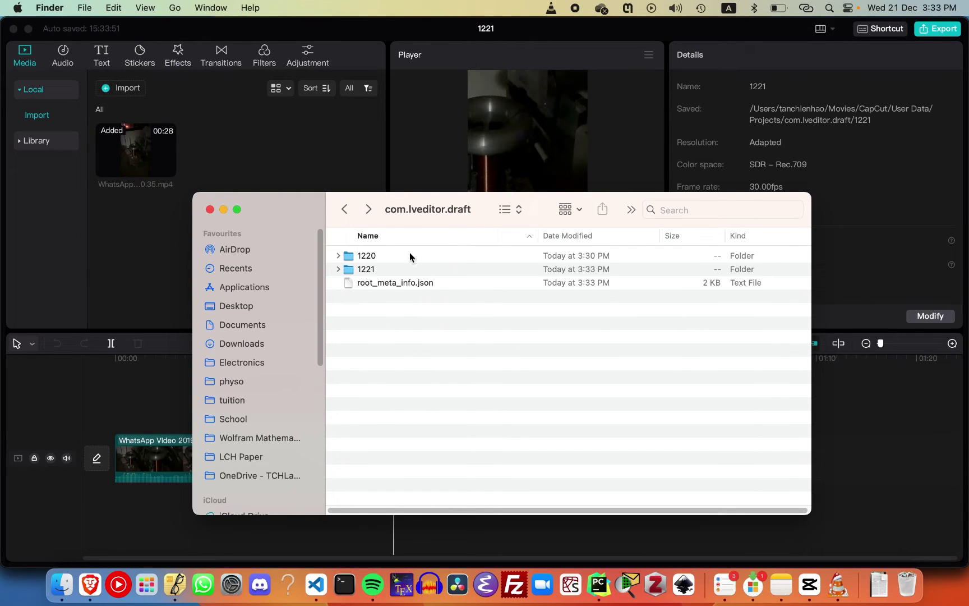
{"action": "right_click", "coordinate": [396, 269]}
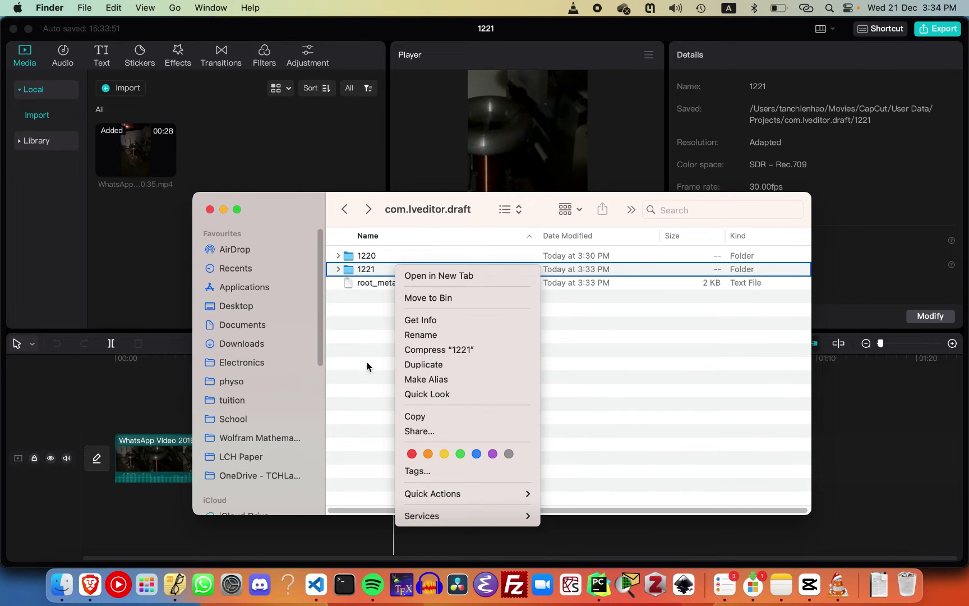
{"action": "left_click", "coordinate": [367, 366]}
{"action": "left_click", "coordinate": [395, 269]}
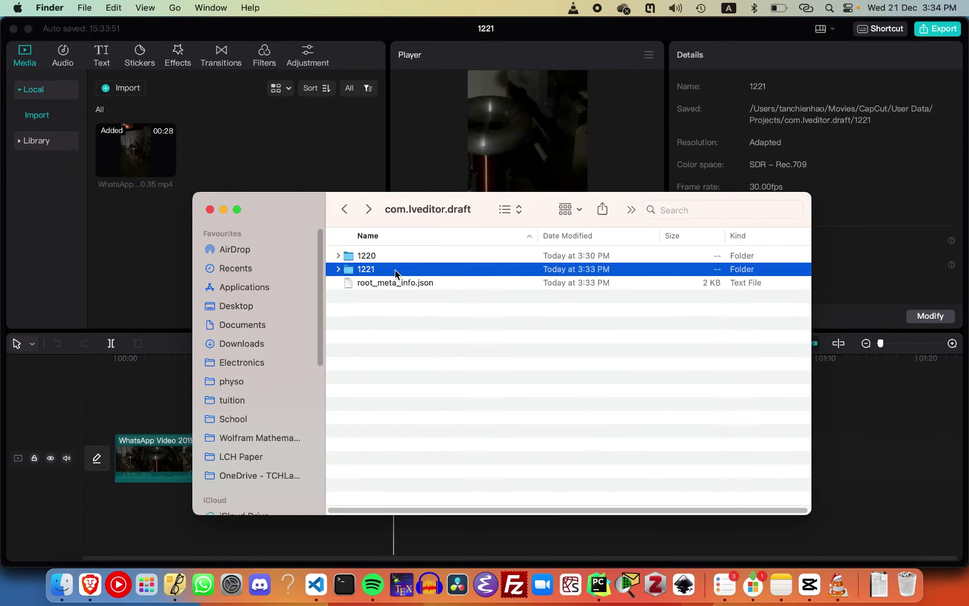
{"action": "scroll", "coordinate": [242, 351], "scroll_direction": "down", "scroll_amount": 5}
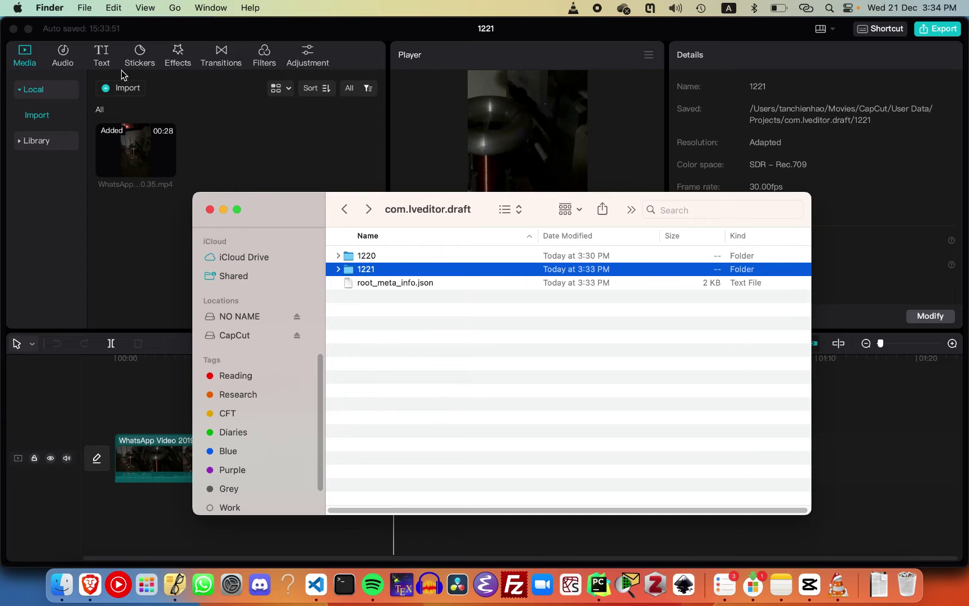
{"action": "left_click", "coordinate": [87, 7]}
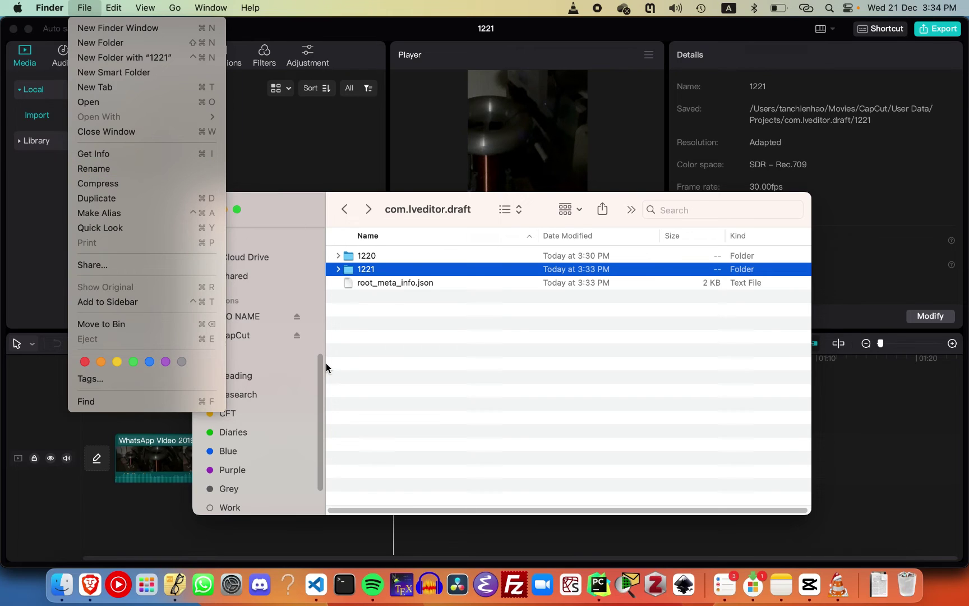
{"action": "left_click", "coordinate": [408, 333]}
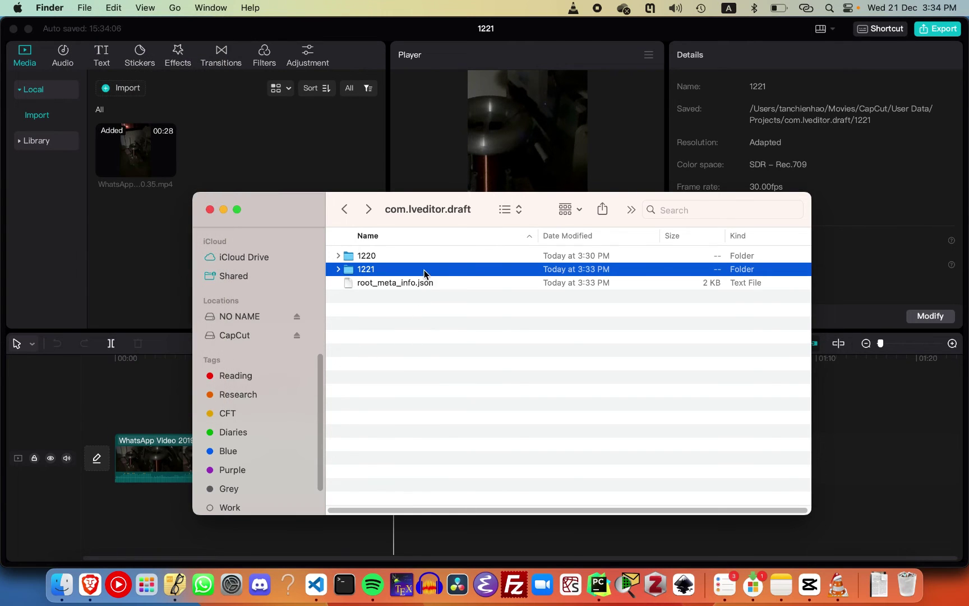
{"action": "right_click", "coordinate": [426, 269]}
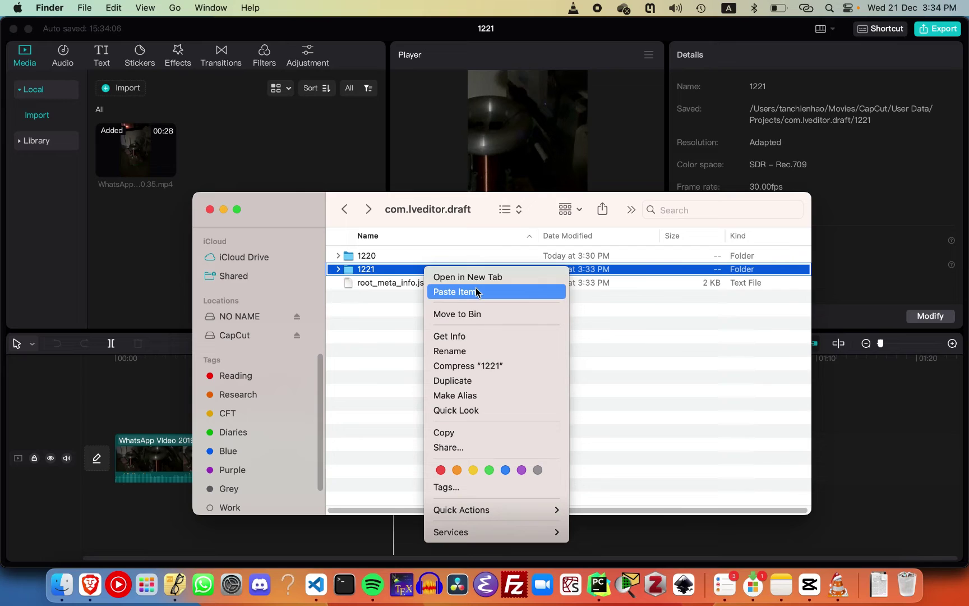
{"action": "left_click", "coordinate": [448, 431]}
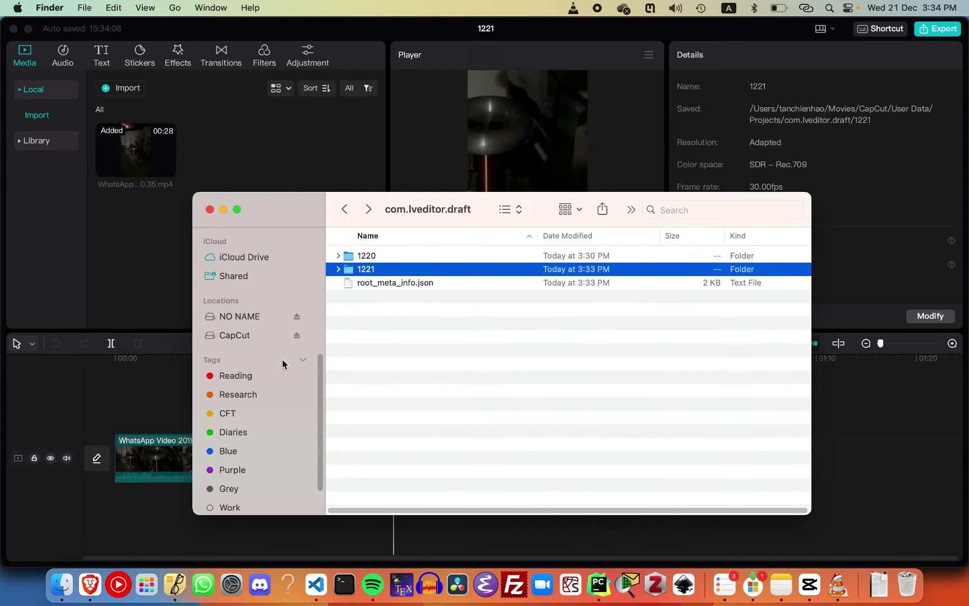
Create a folder named 'CapCut Projects' on the NO NAME drive
{"action": "left_click", "coordinate": [261, 316]}
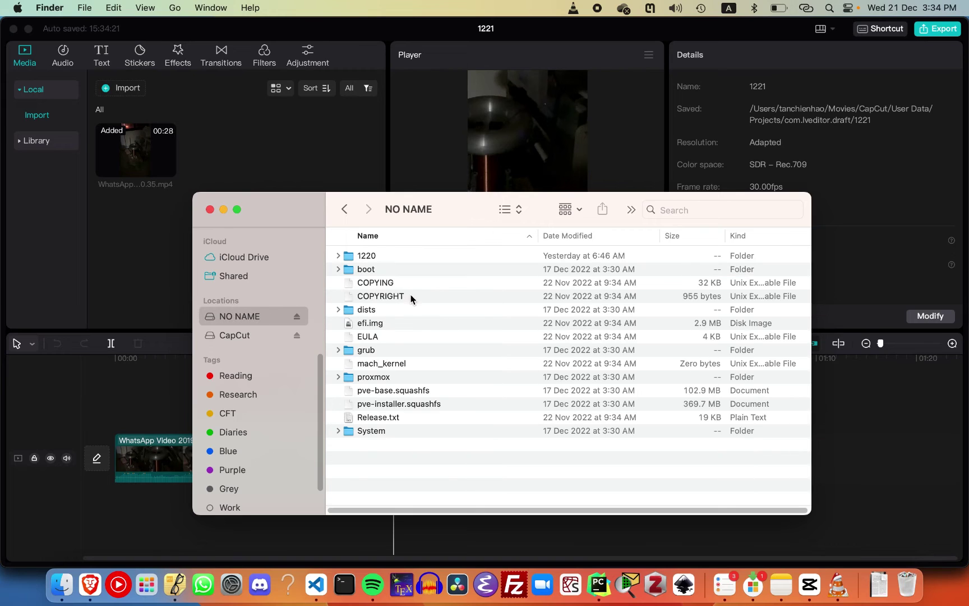
{"action": "right_click", "coordinate": [446, 468]}
{"action": "left_click", "coordinate": [465, 427]}
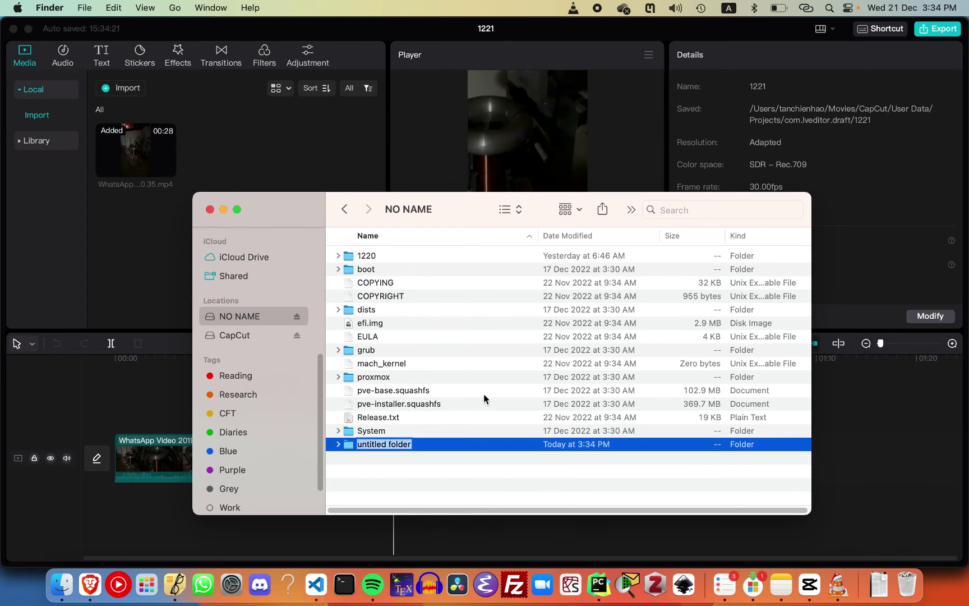
{"action": "type", "text": "CapCut Projects"}
{"action": "key", "text": "Return"}
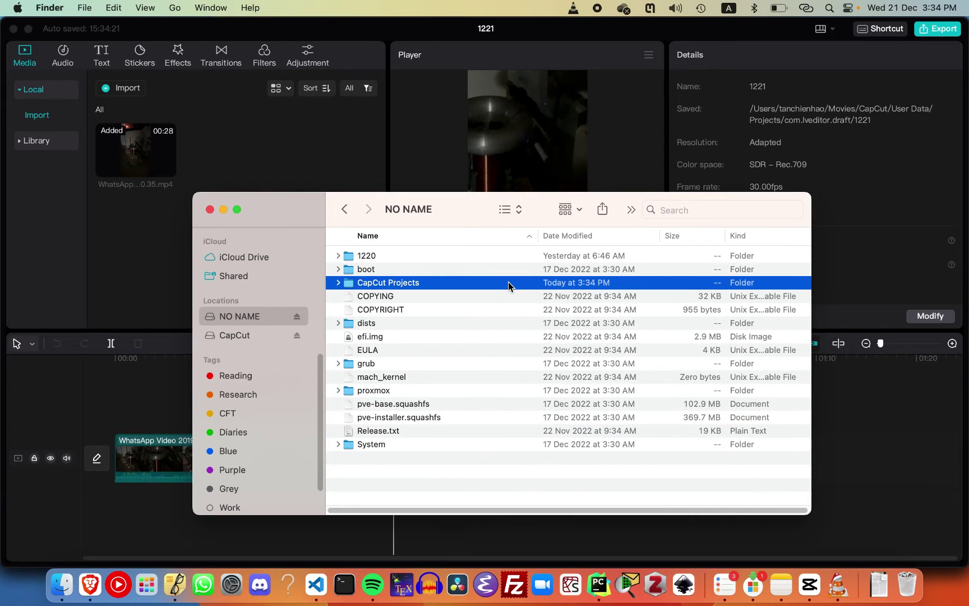
Paste the 1221 project folder into CapCut Projects and eject the NO NAME drive
{"action": "double_click", "coordinate": [508, 282]}
{"action": "right_click", "coordinate": [396, 287]}
{"action": "left_click", "coordinate": [437, 310]}
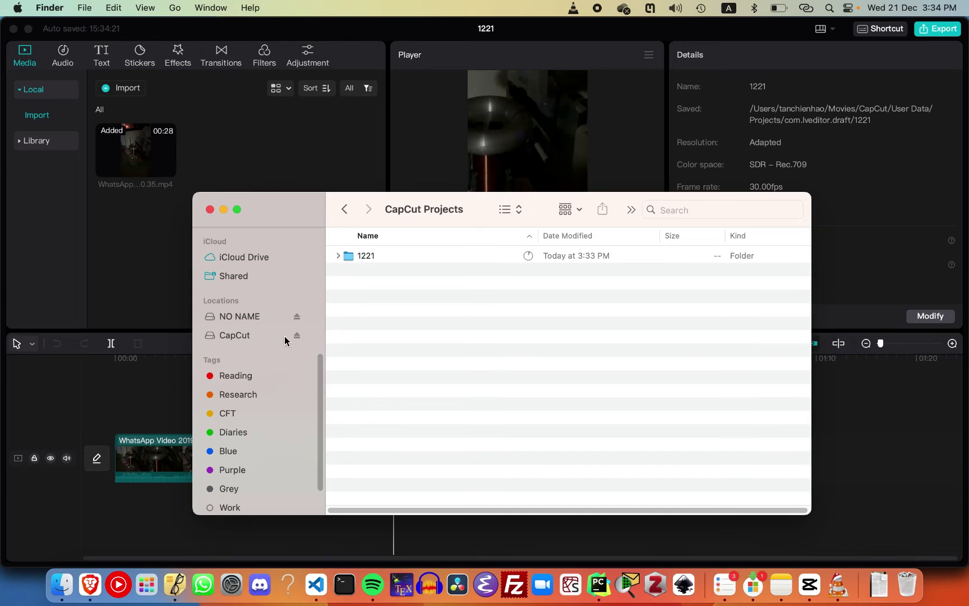
{"action": "left_click", "coordinate": [298, 318]}
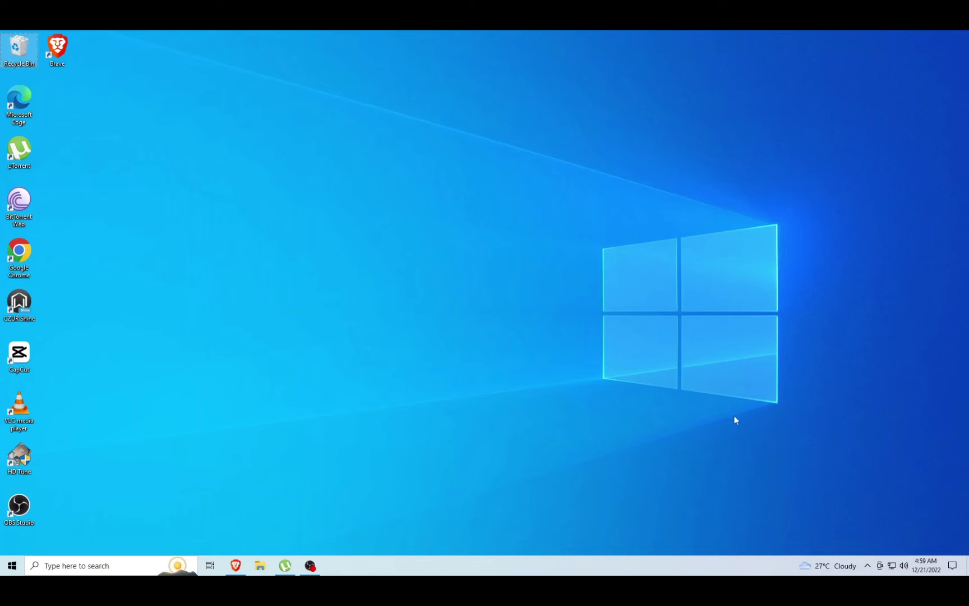
Start CapCut from the Windows desktop shortcut to reach its home screen listing project 1220
{"action": "left_click_drag", "start_coordinate": [879, 464], "coordinate": [338, 122]}
{"action": "left_click_drag", "start_coordinate": [297, 89], "coordinate": [761, 411]}
{"action": "left_click_drag", "start_coordinate": [838, 481], "coordinate": [303, 112]}
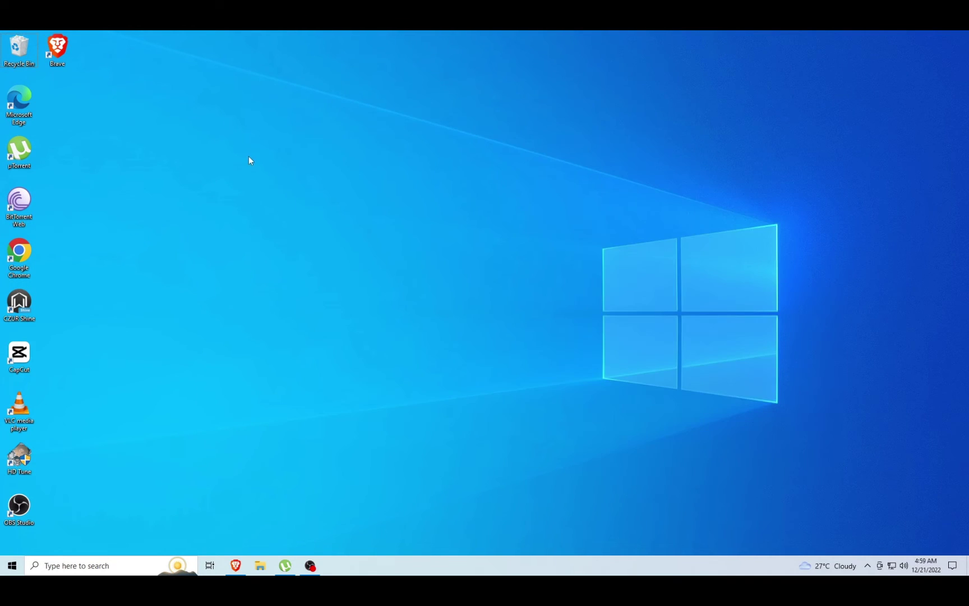
{"action": "left_click", "coordinate": [23, 360]}
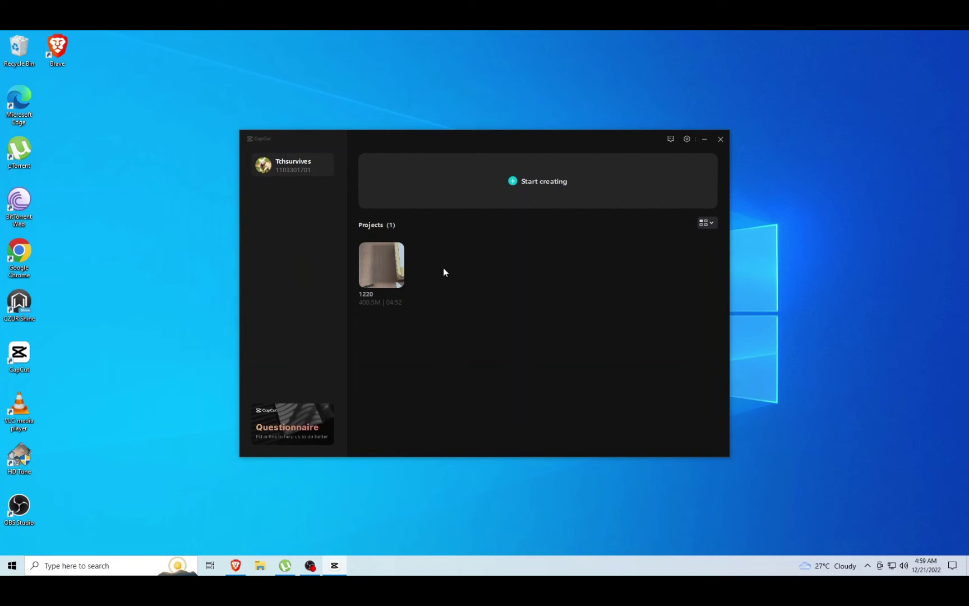
Open project 1220, dismiss the dual-screen tip, set the playhead to 04:23:29, and reposition the AppData window
{"action": "left_click", "coordinate": [391, 267]}
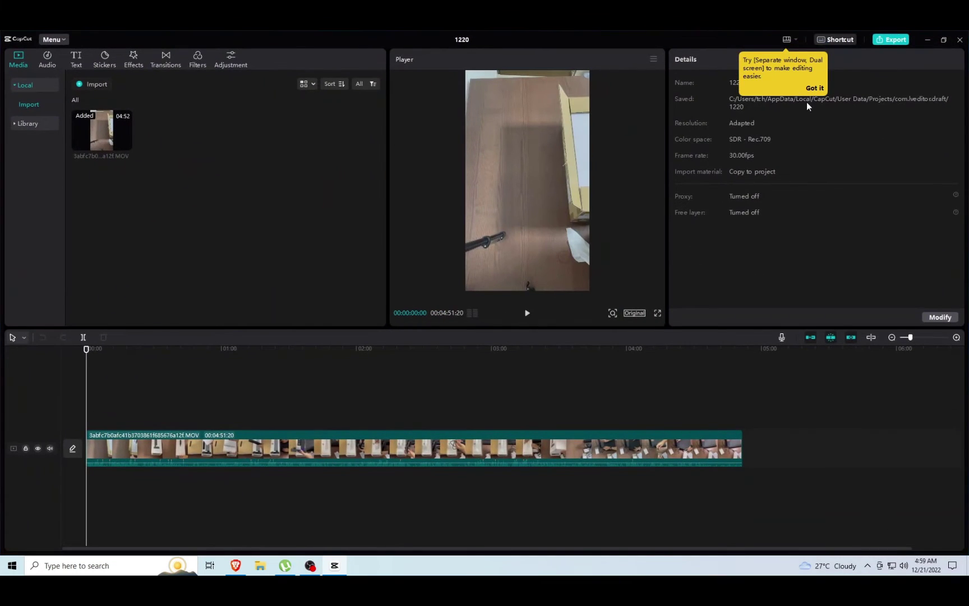
{"action": "left_click", "coordinate": [814, 88]}
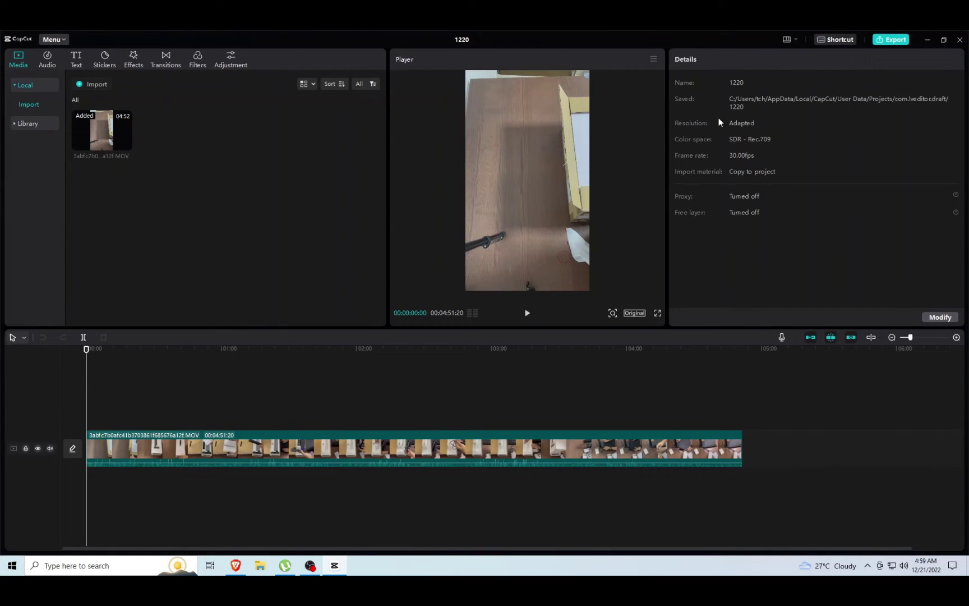
{"action": "left_click", "coordinate": [681, 391]}
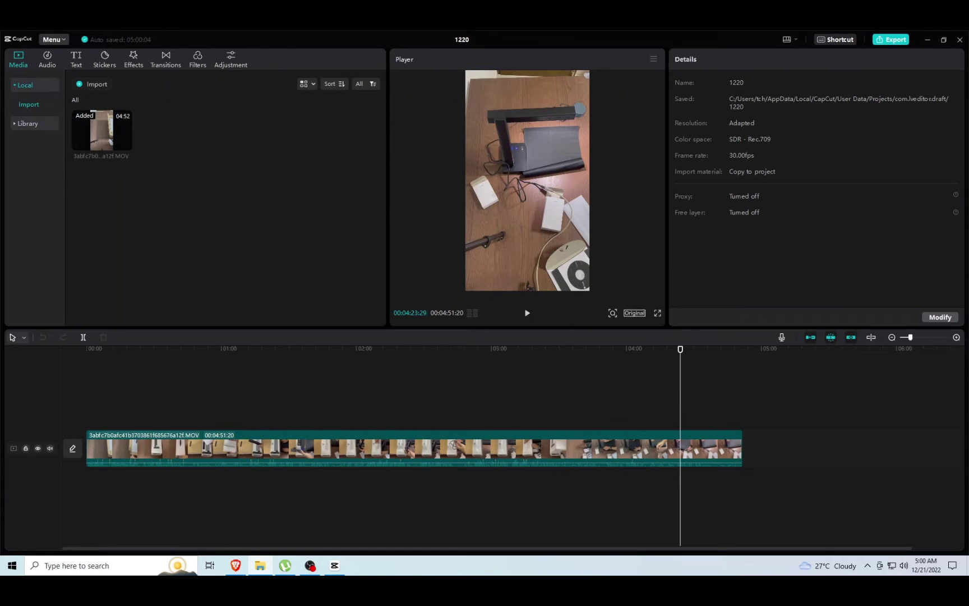
{"action": "left_click_drag", "start_coordinate": [599, 121], "coordinate": [599, 204]}
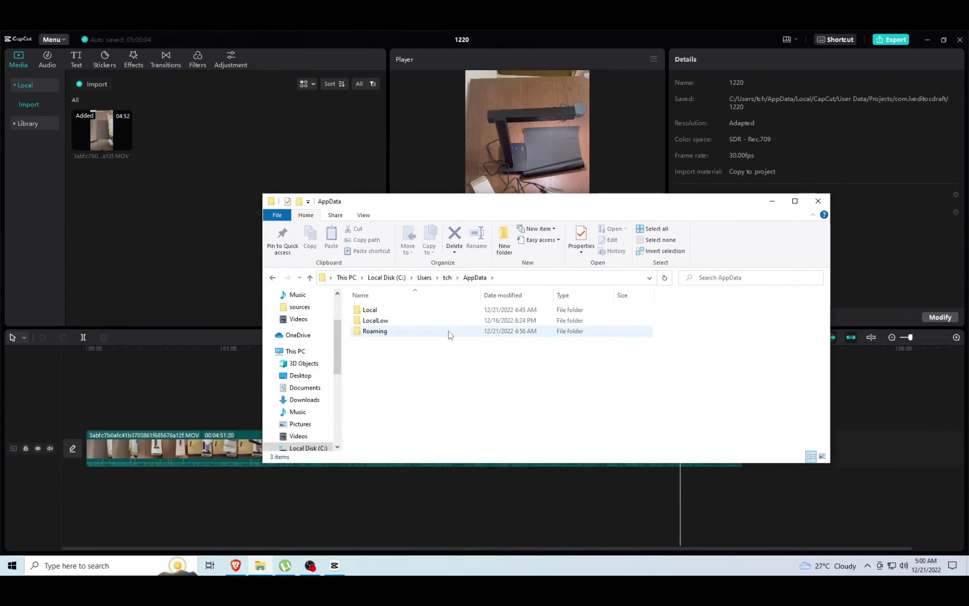
Navigate Local > CapCut > User Data > Projects > com.lveditor.draft in File Explorer
{"action": "left_click", "coordinate": [455, 311]}
{"action": "double_click", "coordinate": [455, 312]}
{"action": "left_click", "coordinate": [458, 353]}
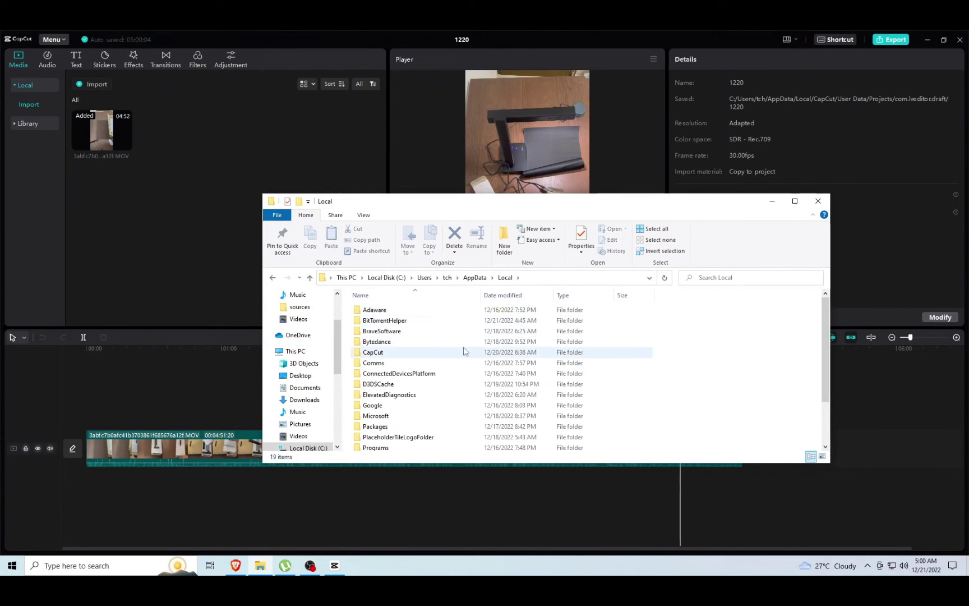
{"action": "double_click", "coordinate": [459, 353]}
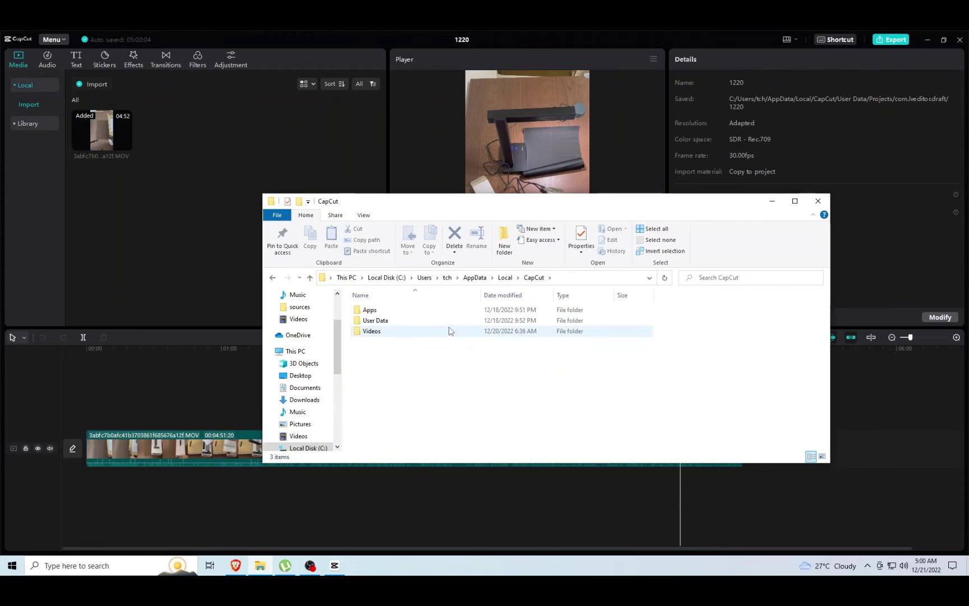
{"action": "double_click", "coordinate": [449, 324]}
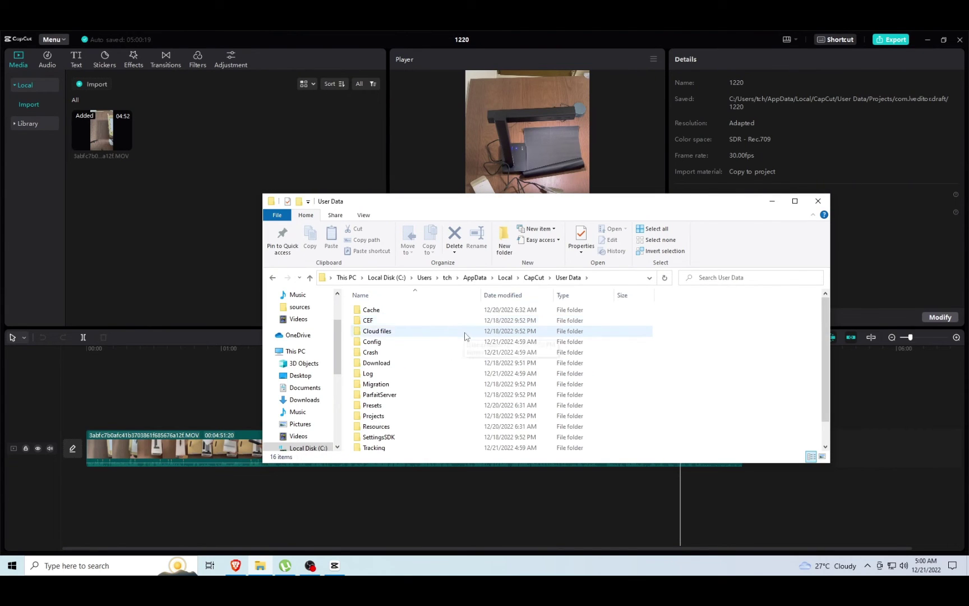
{"action": "scroll", "coordinate": [466, 336], "scroll_direction": "down", "scroll_amount": 1}
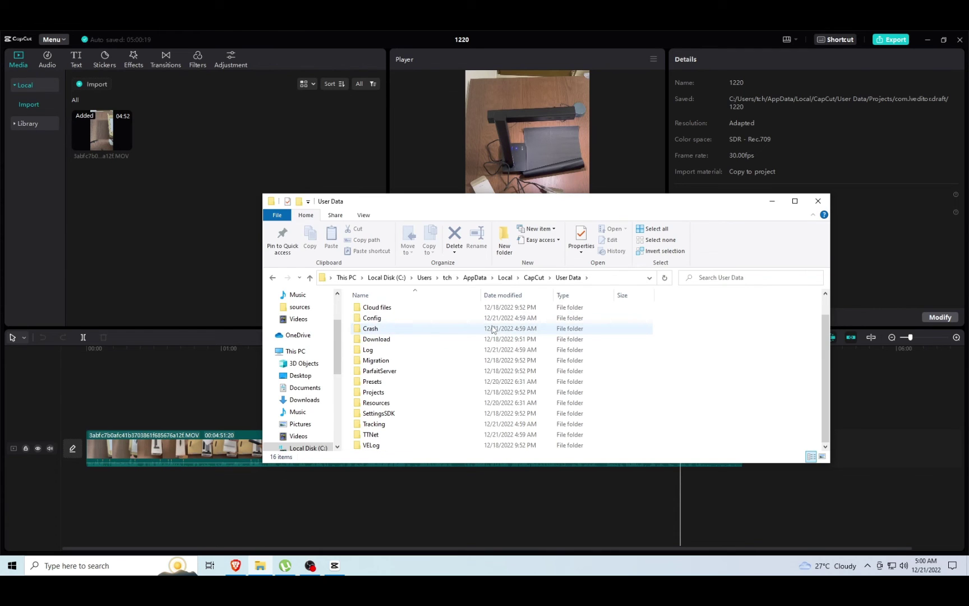
{"action": "scroll", "coordinate": [440, 350], "scroll_direction": "up", "scroll_amount": 1}
{"action": "scroll", "coordinate": [446, 348], "scroll_direction": "down", "scroll_amount": 1}
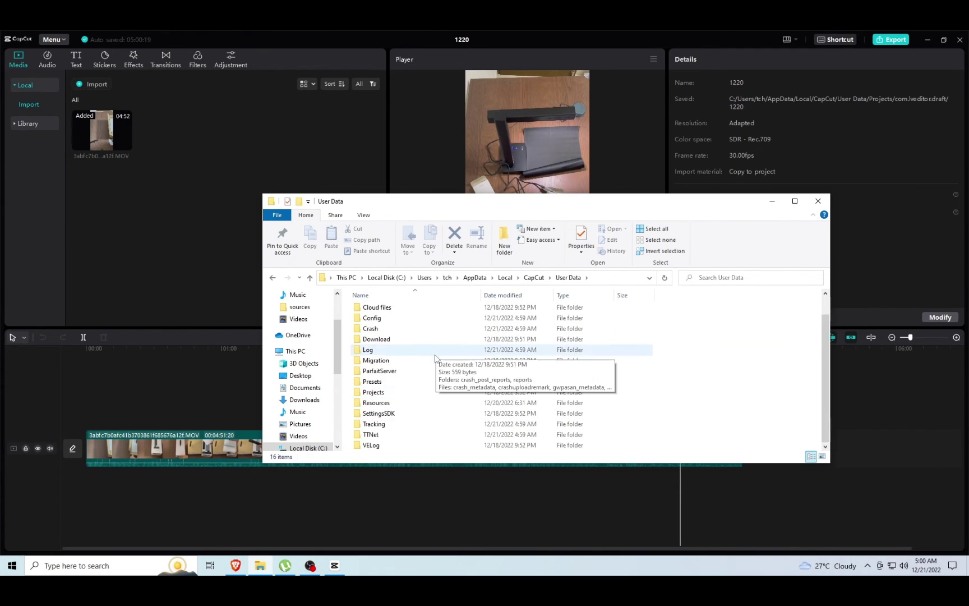
{"action": "double_click", "coordinate": [420, 392]}
{"action": "double_click", "coordinate": [427, 312]}
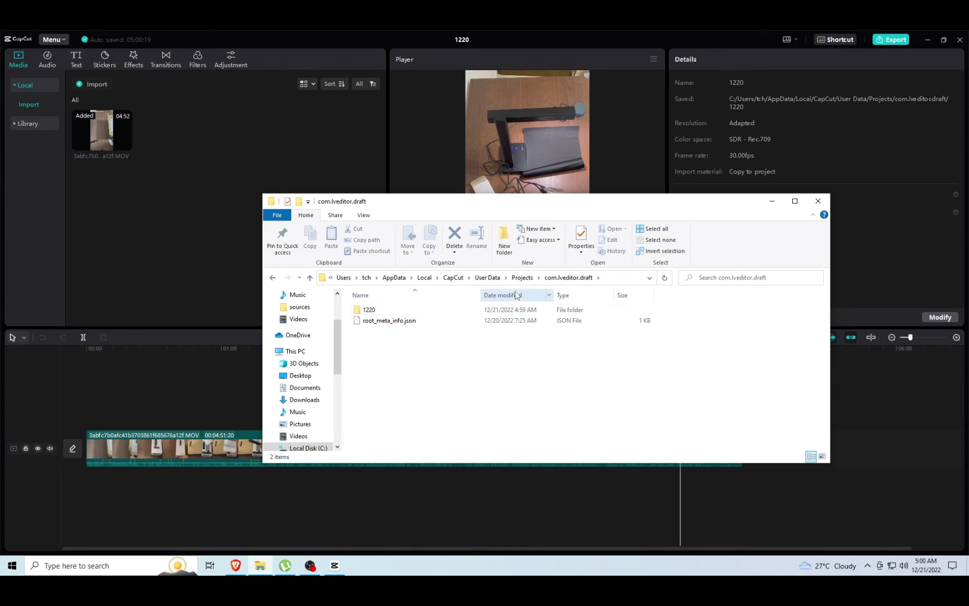
{"action": "scroll", "coordinate": [289, 387], "scroll_direction": "down", "scroll_amount": 2}
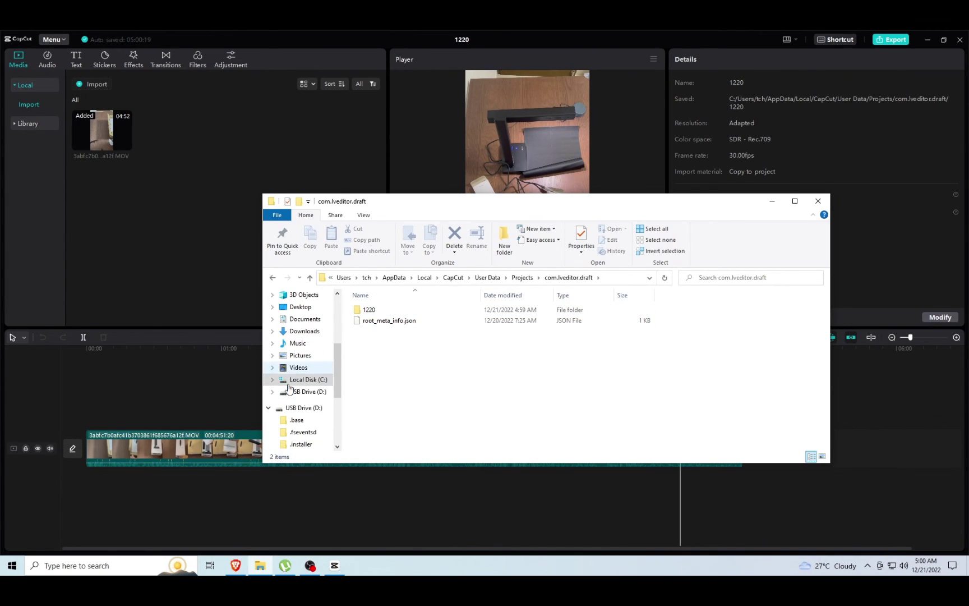
Open USB Drive (D:) in a new window beside the com.lveditor.draft window
{"action": "right_click", "coordinate": [313, 392]}
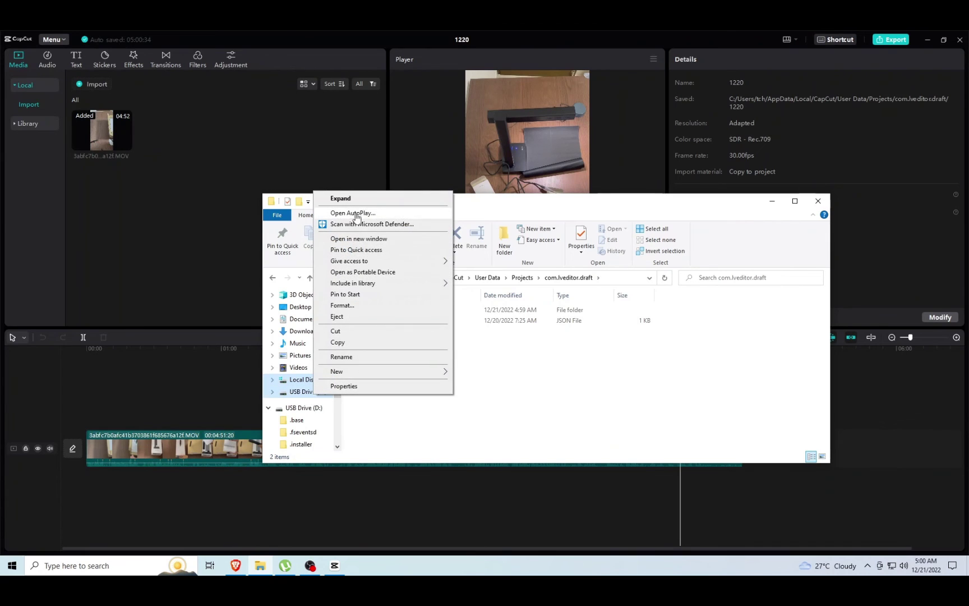
{"action": "left_click", "coordinate": [372, 239]}
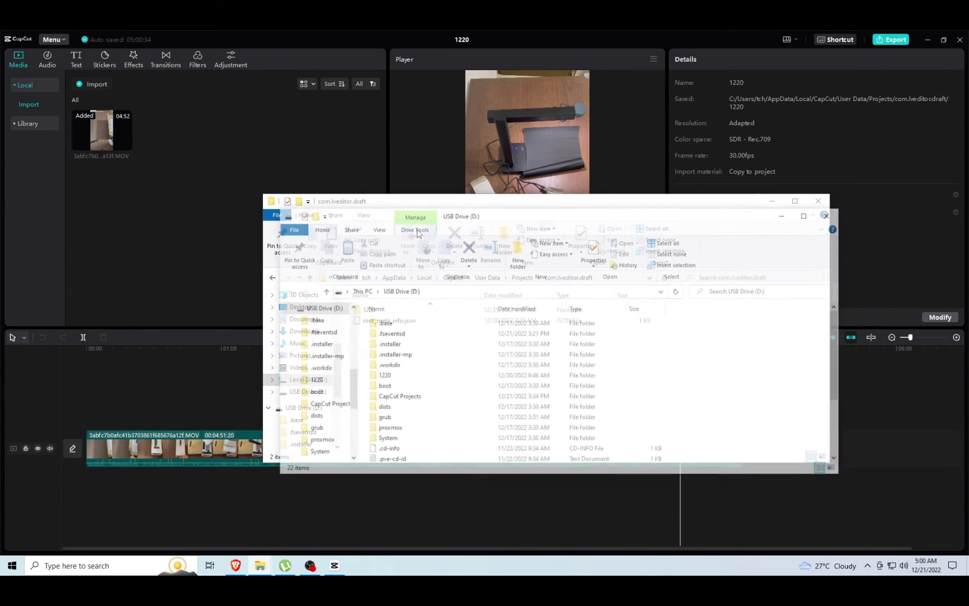
{"action": "left_click_drag", "start_coordinate": [487, 221], "coordinate": [312, 93]}
{"action": "left_click", "coordinate": [596, 410]}
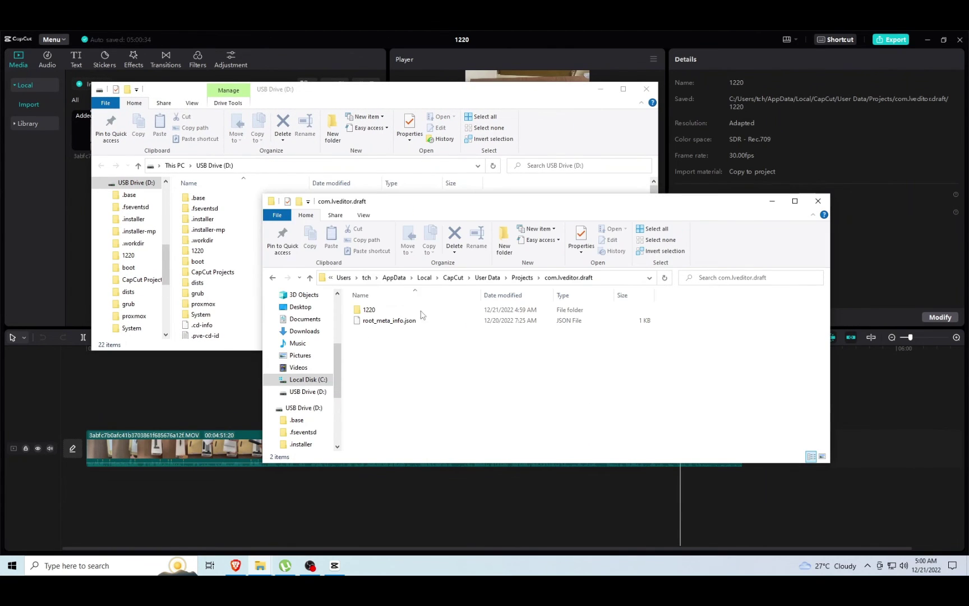
{"action": "scroll", "coordinate": [281, 240], "scroll_direction": "down", "scroll_amount": 2}
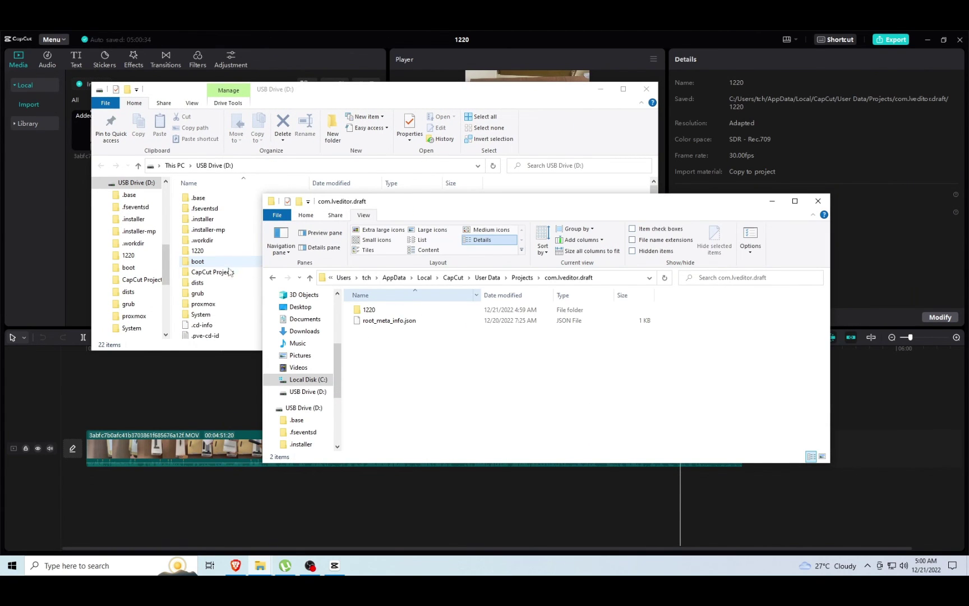
Drag folder 1221 from the drive's CapCut Projects into com.lveditor.draft, then return to CapCut
{"action": "double_click", "coordinate": [229, 272]}
{"action": "left_click", "coordinate": [226, 201]}
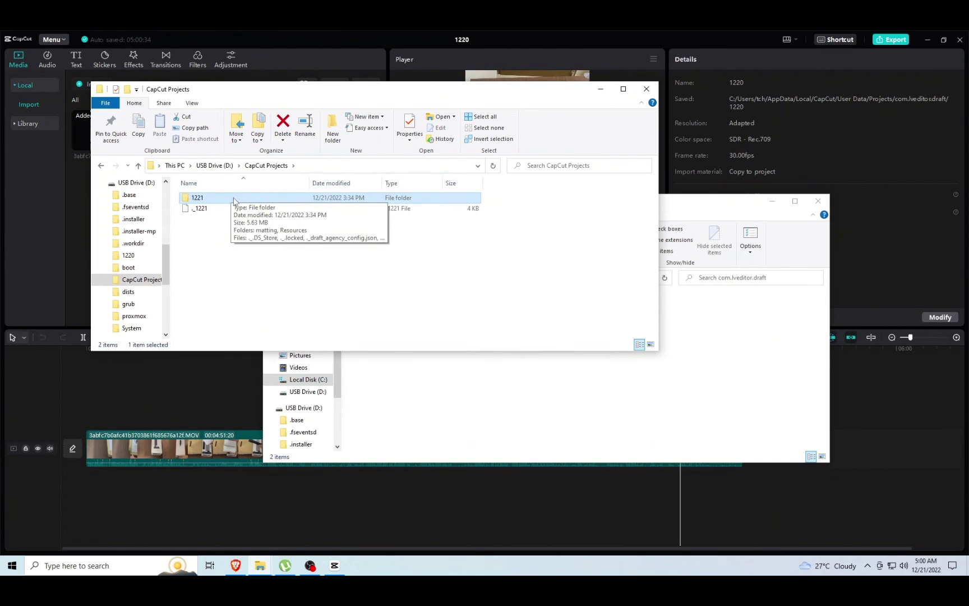
{"action": "left_click_drag", "start_coordinate": [234, 201], "coordinate": [536, 393]}
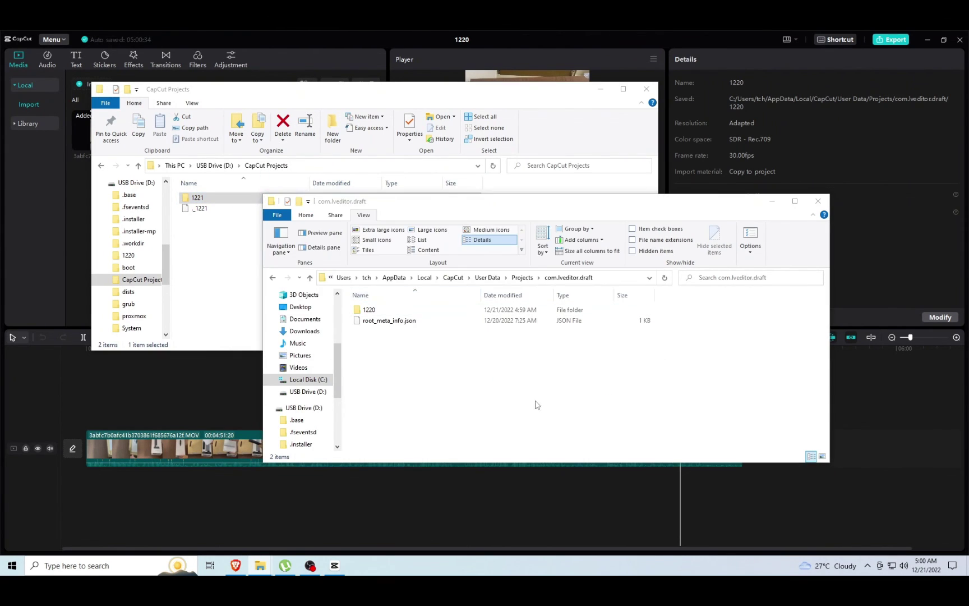
{"action": "left_click", "coordinate": [810, 148]}
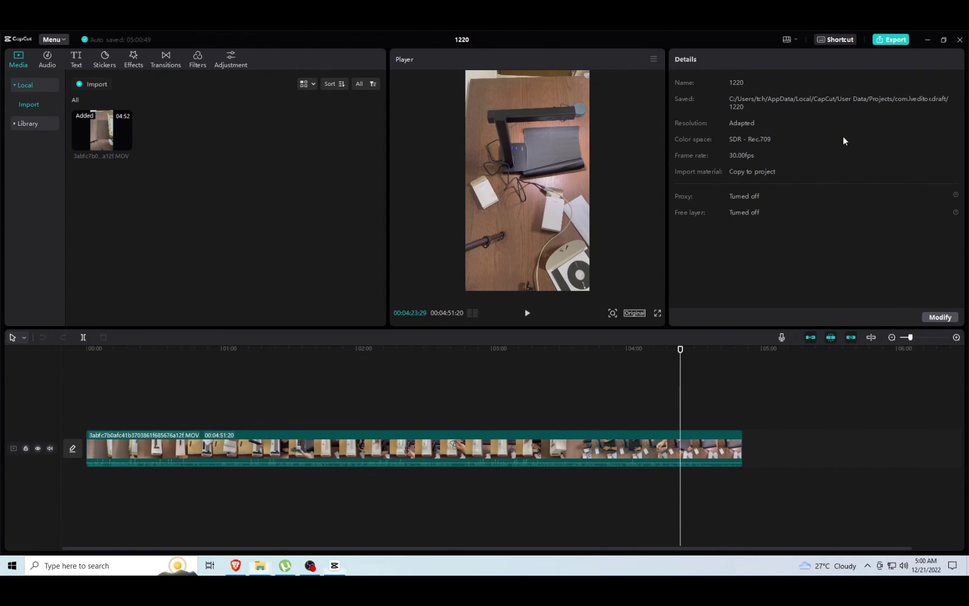
Leave project 1220 for project 1221, briefly play its WhatsApp clip, then select it to show video properties
{"action": "left_click", "coordinate": [960, 40]}
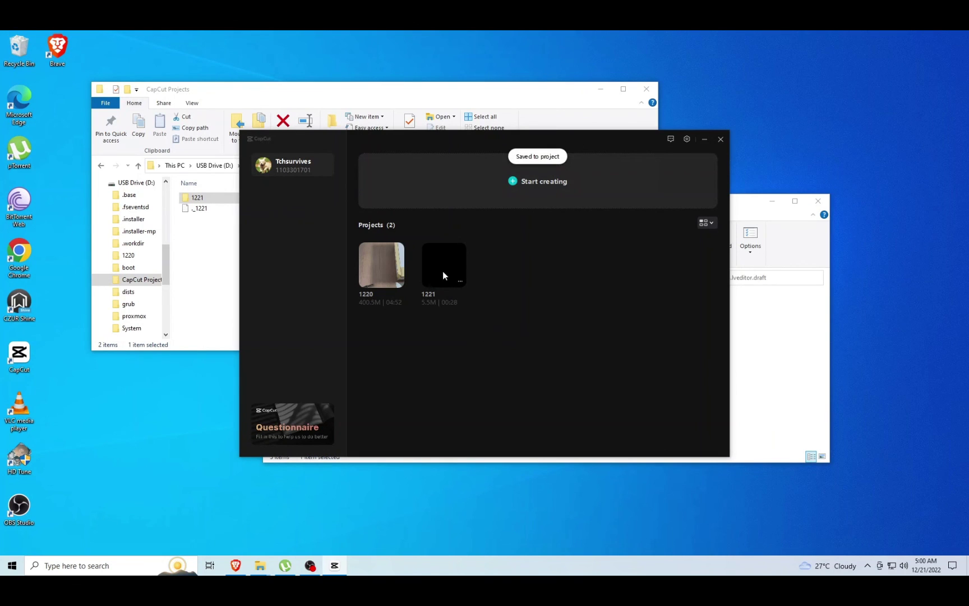
{"action": "left_click", "coordinate": [443, 265]}
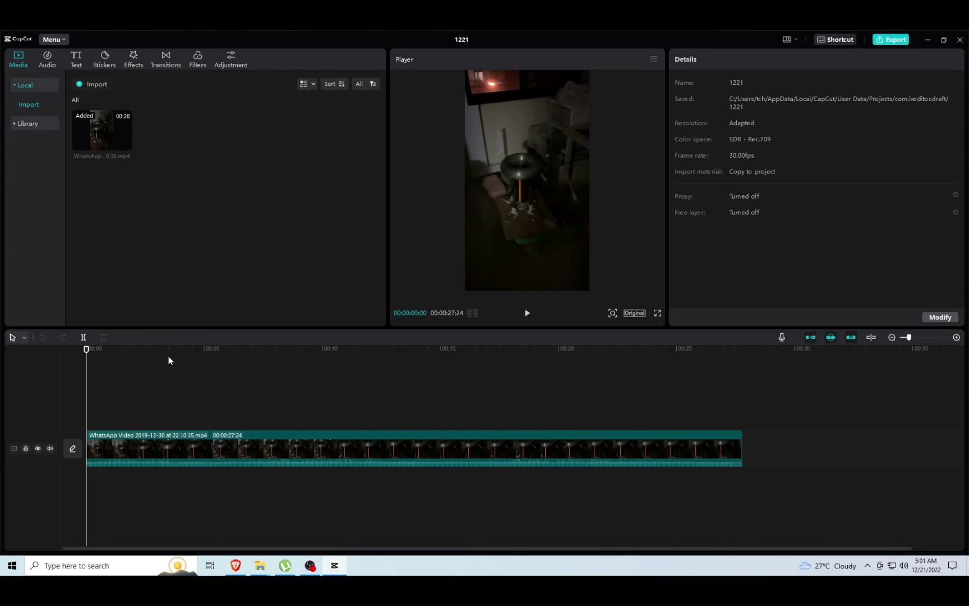
{"action": "key", "text": "space"}
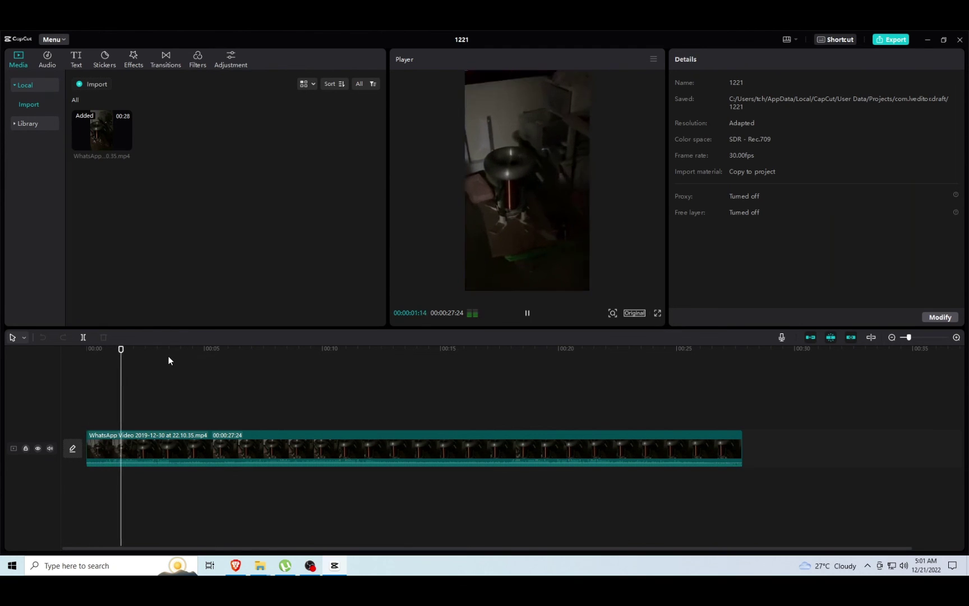
{"action": "key", "text": "space"}
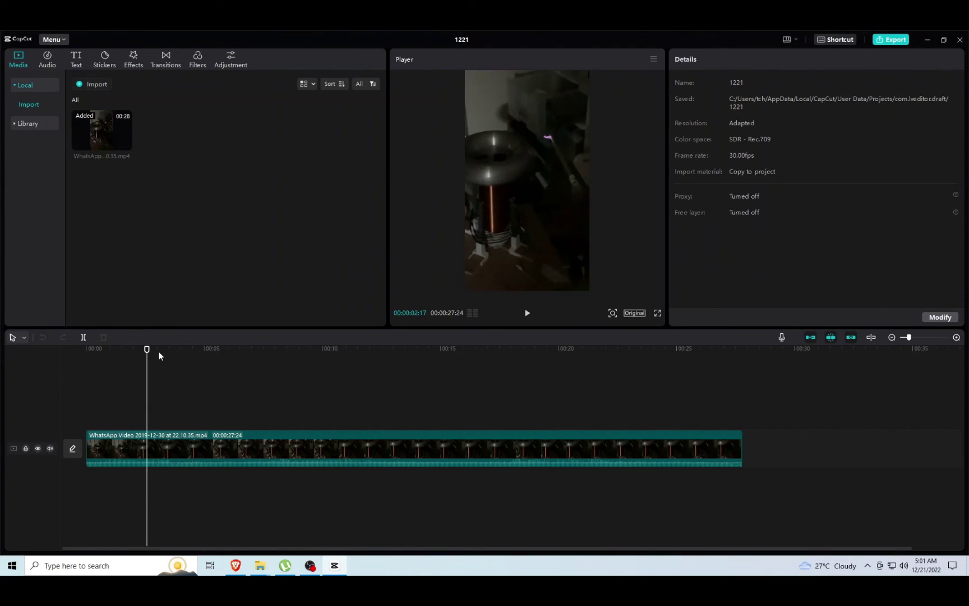
{"action": "left_click", "coordinate": [235, 439]}
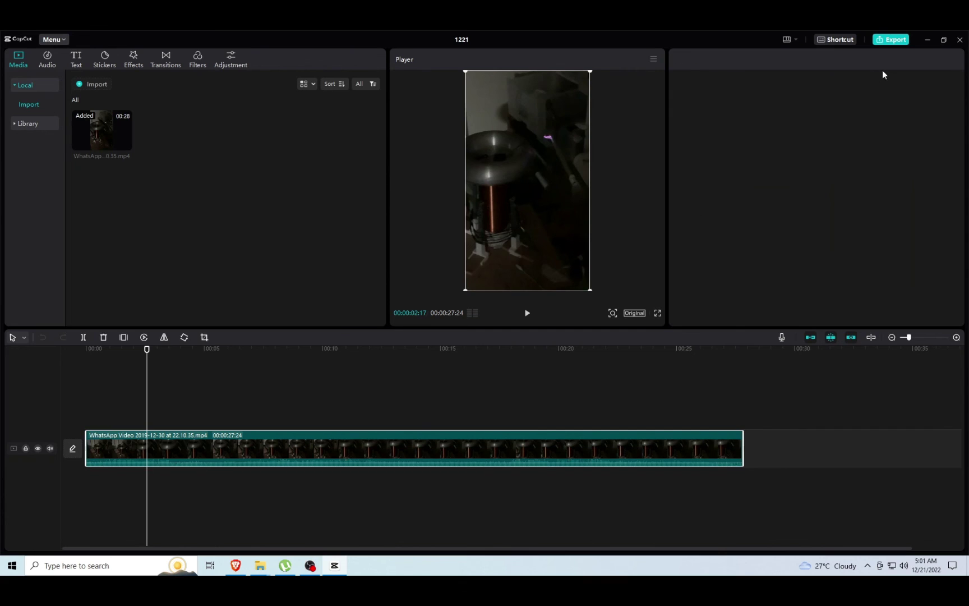